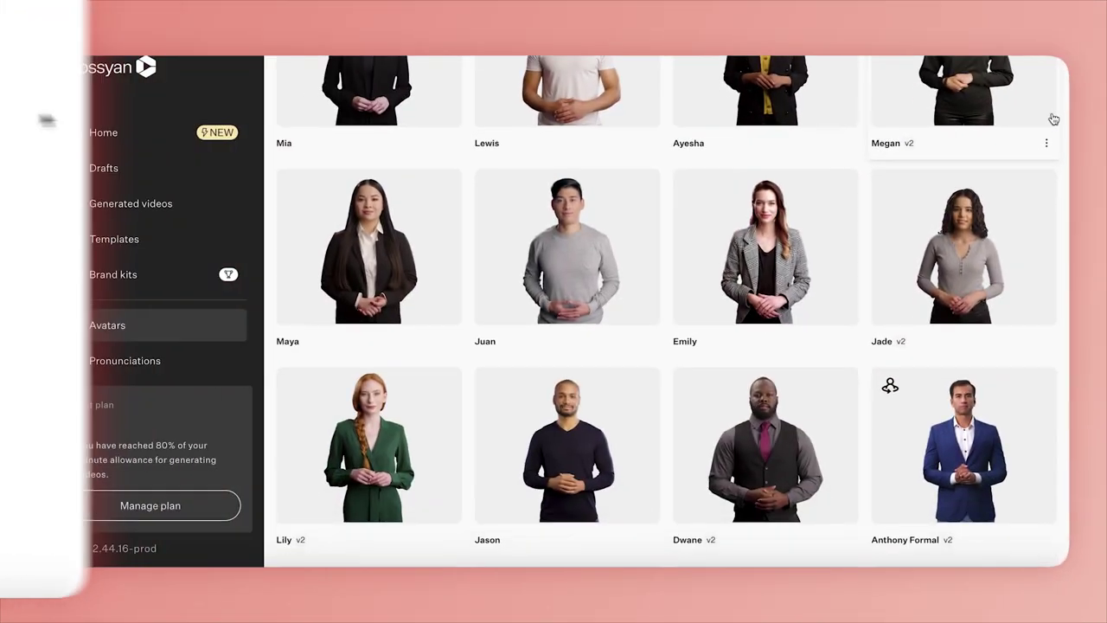
# - Scroll the avatar gallery down to the Enterprise plan avatars
pyautogui.scroll(-2, 1054, 119)
pyautogui.scroll(-2, 1054, 119)
pyautogui.scroll(-2, 1056, 119)
pyautogui.scroll(-2, 1057, 118)
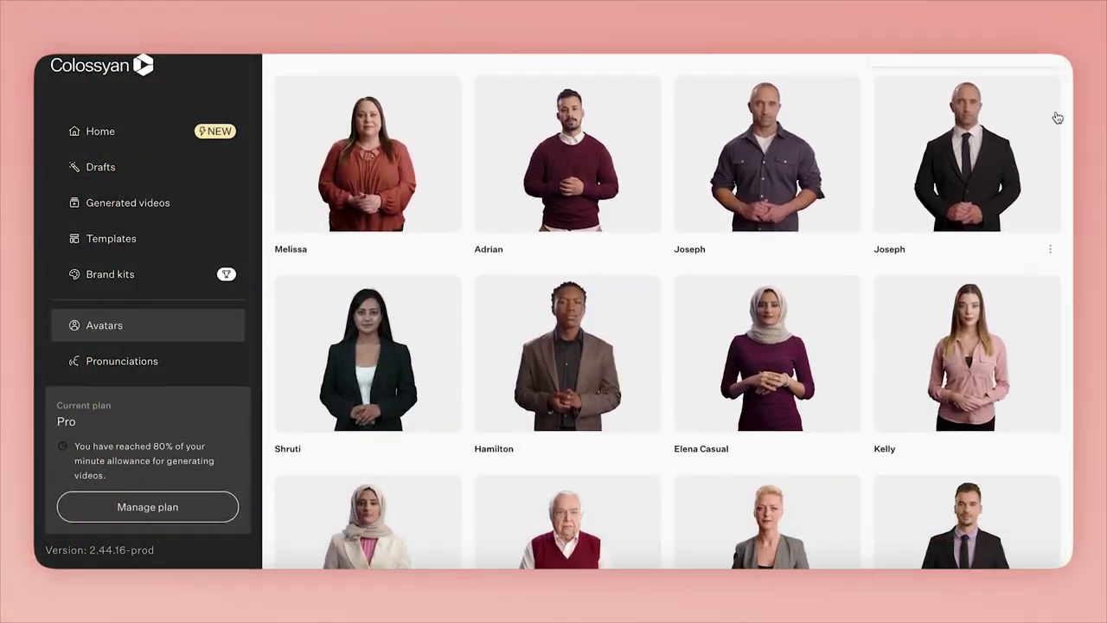
pyautogui.scroll(-2, 1057, 117)
pyautogui.scroll(-3, 1058, 117)
pyautogui.scroll(-2, 1059, 117)
pyautogui.scroll(-2, 1060, 117)
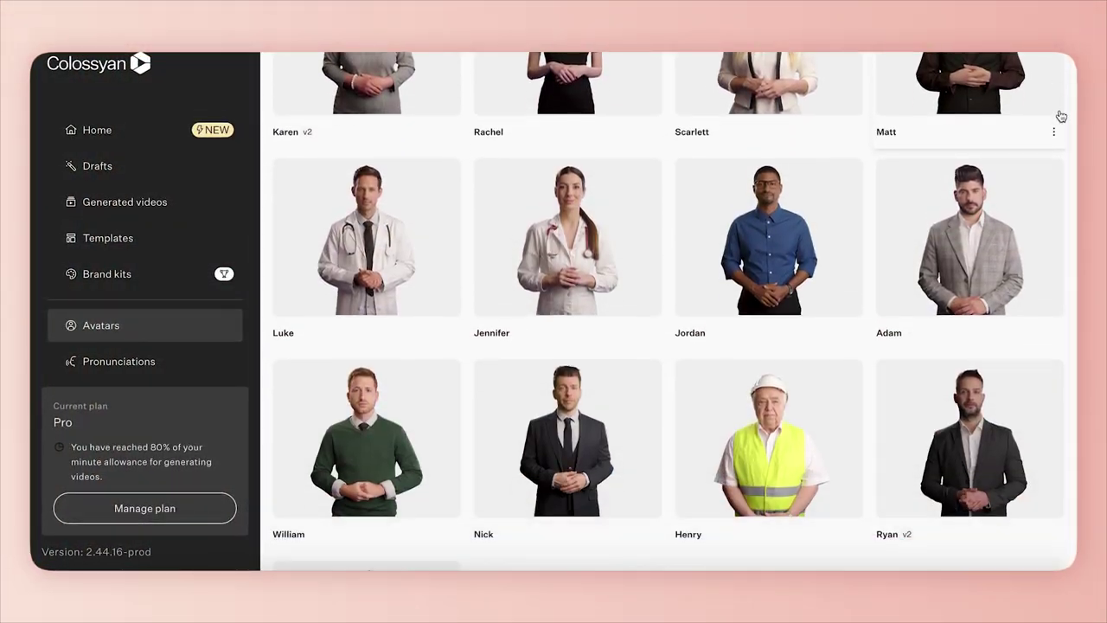
pyautogui.scroll(-2, 1061, 116)
pyautogui.scroll(-2, 1063, 115)
pyautogui.scroll(-2, 1063, 115)
pyautogui.scroll(-2, 1064, 115)
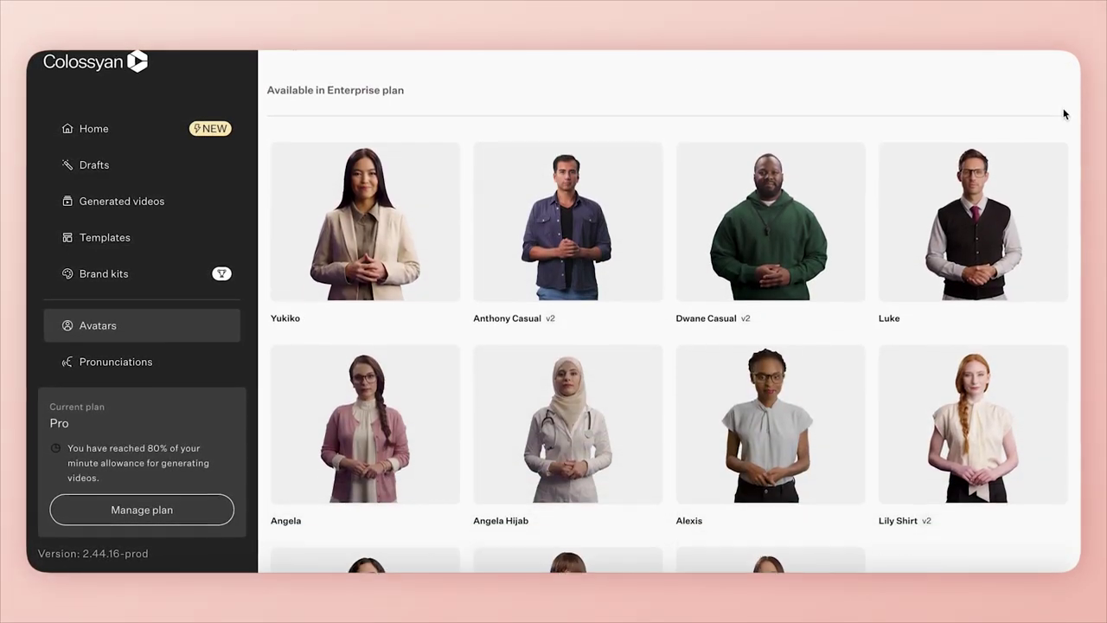
pyautogui.scroll(-1, 1066, 114)
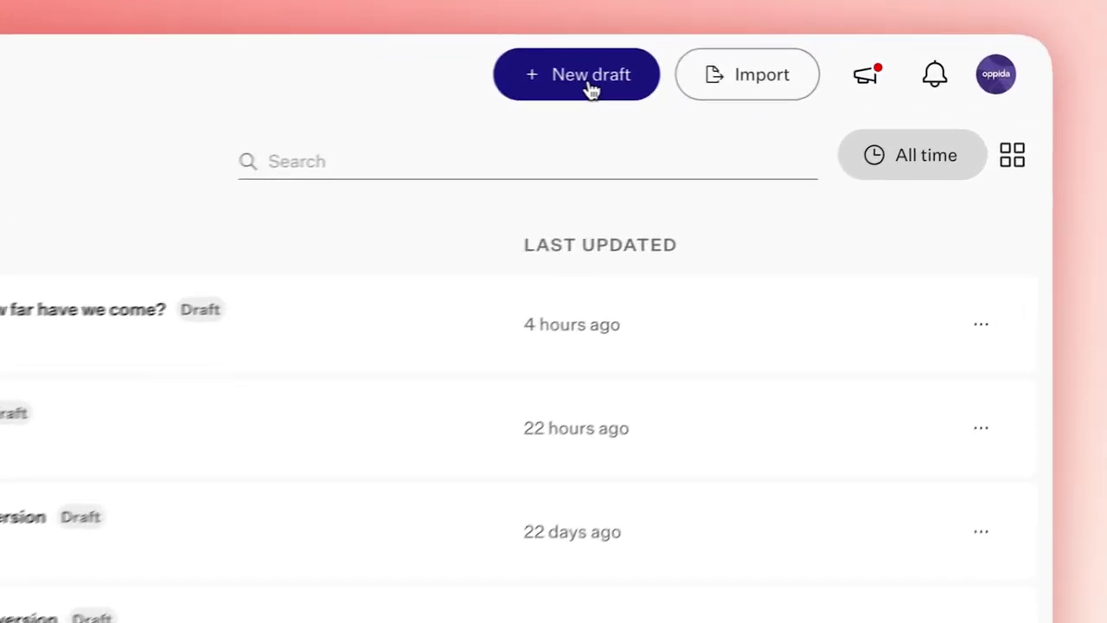
# - Preview the New draft menu's PDF/PowerPoint import dialog, close it, and reopen the menu
pyautogui.click(798, 82)
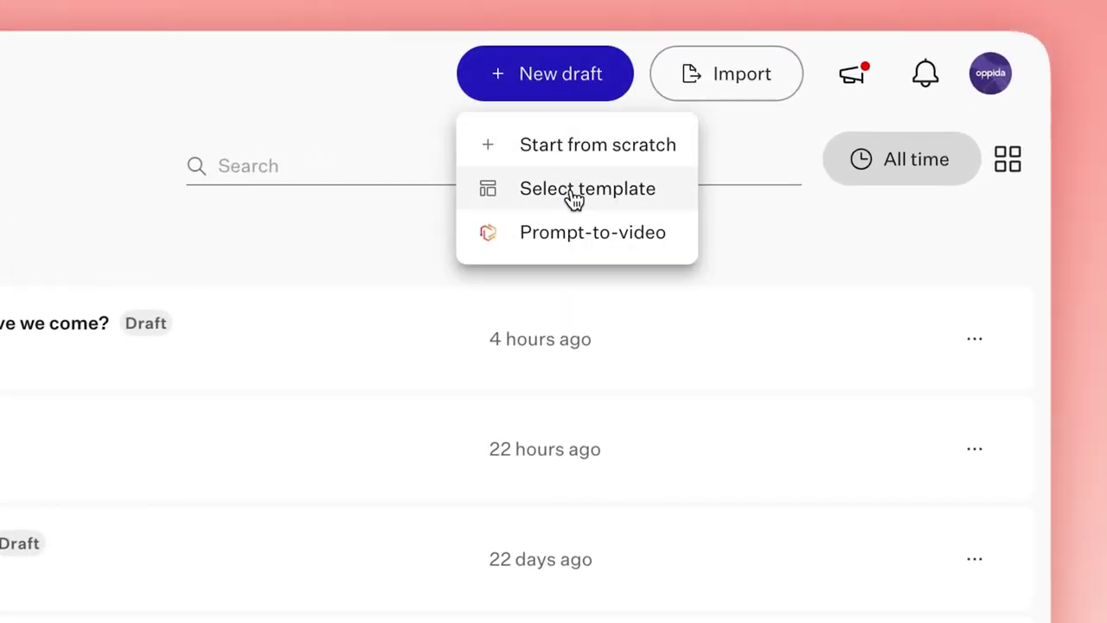
pyautogui.click(768, 74)
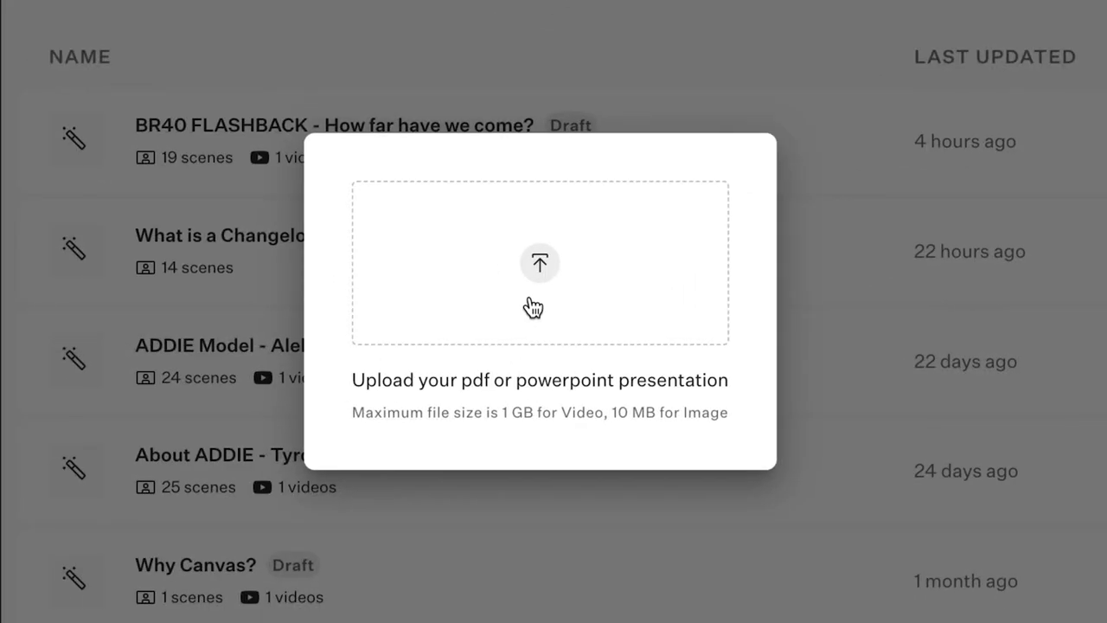
pyautogui.click(870, 164)
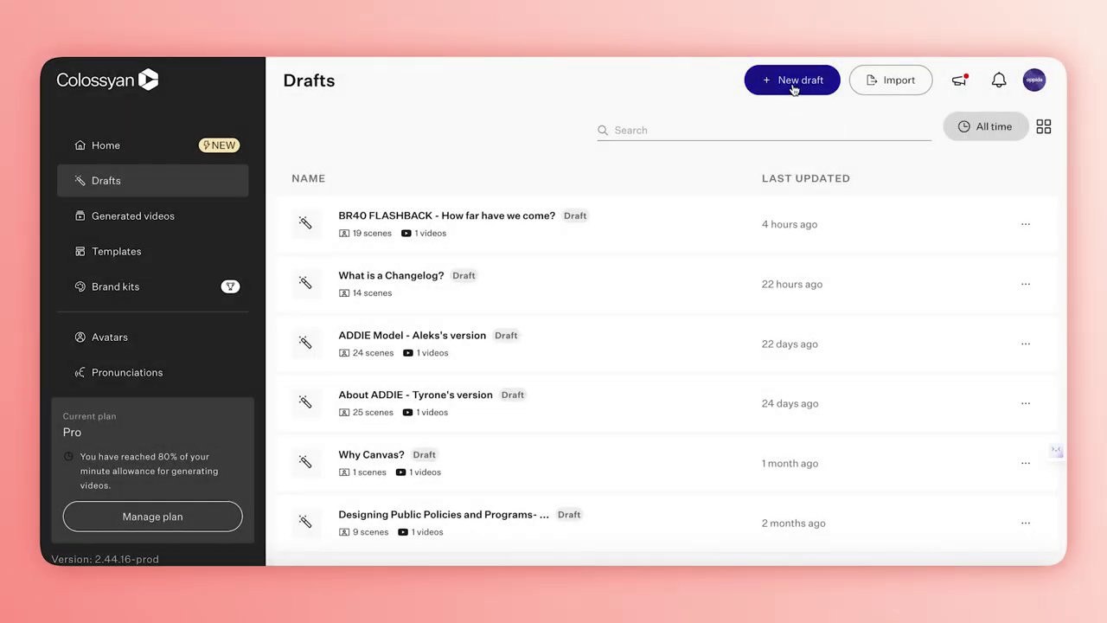
pyautogui.click(794, 82)
# - Generate a Prompt-to-video draft on the topic 'Cats in Bali.'
pyautogui.click(792, 164)
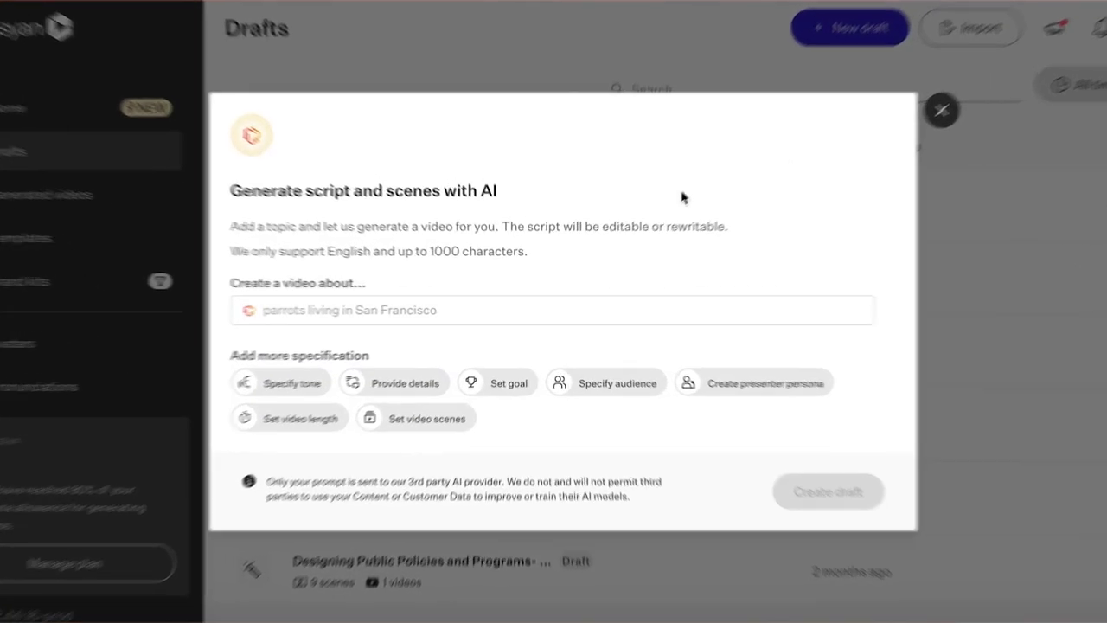
pyautogui.click(452, 310)
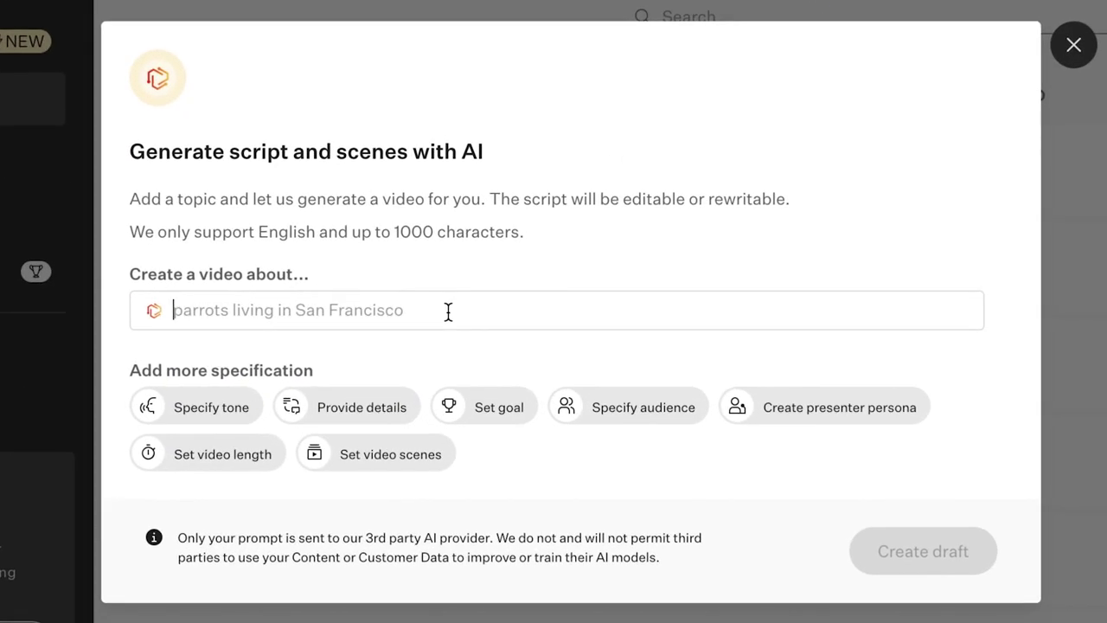
pyautogui.write('Cat')
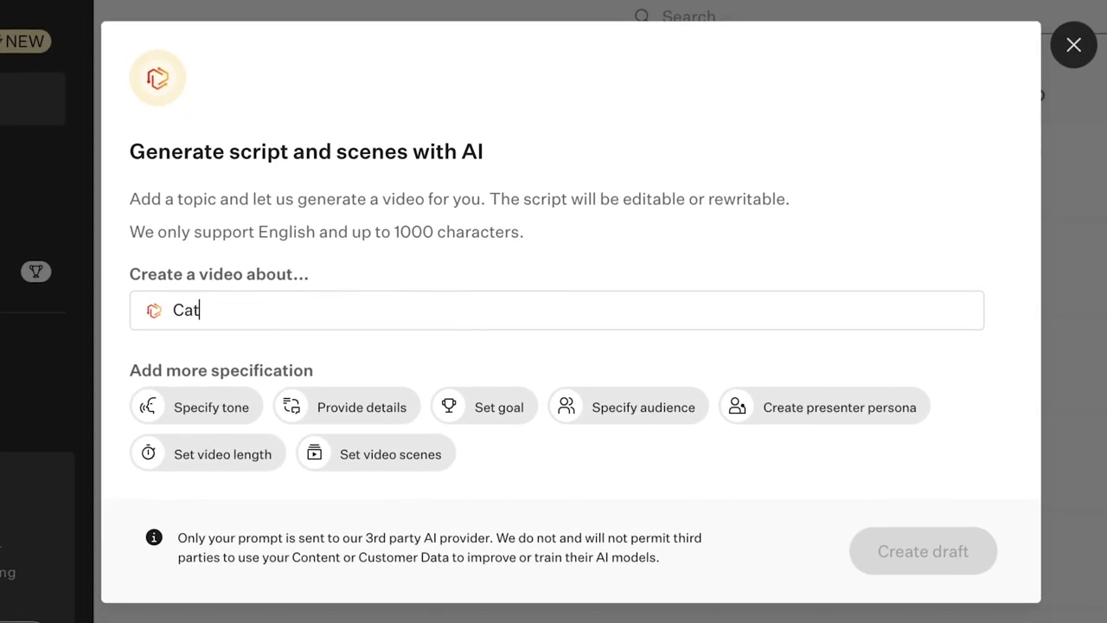
pyautogui.write('s in Bali.')
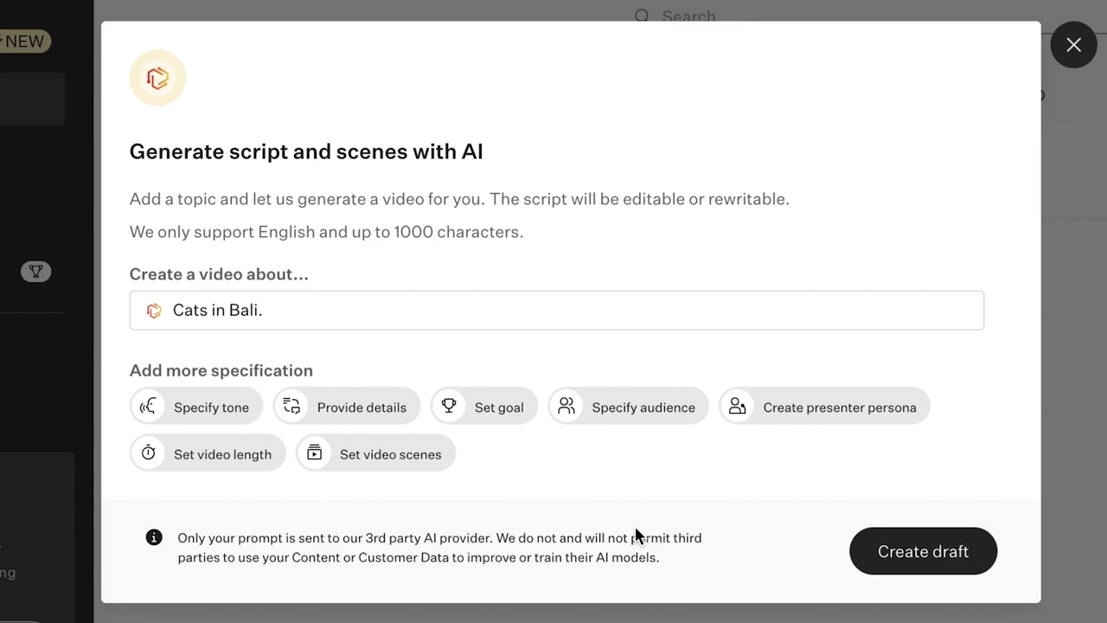
pyautogui.click(909, 549)
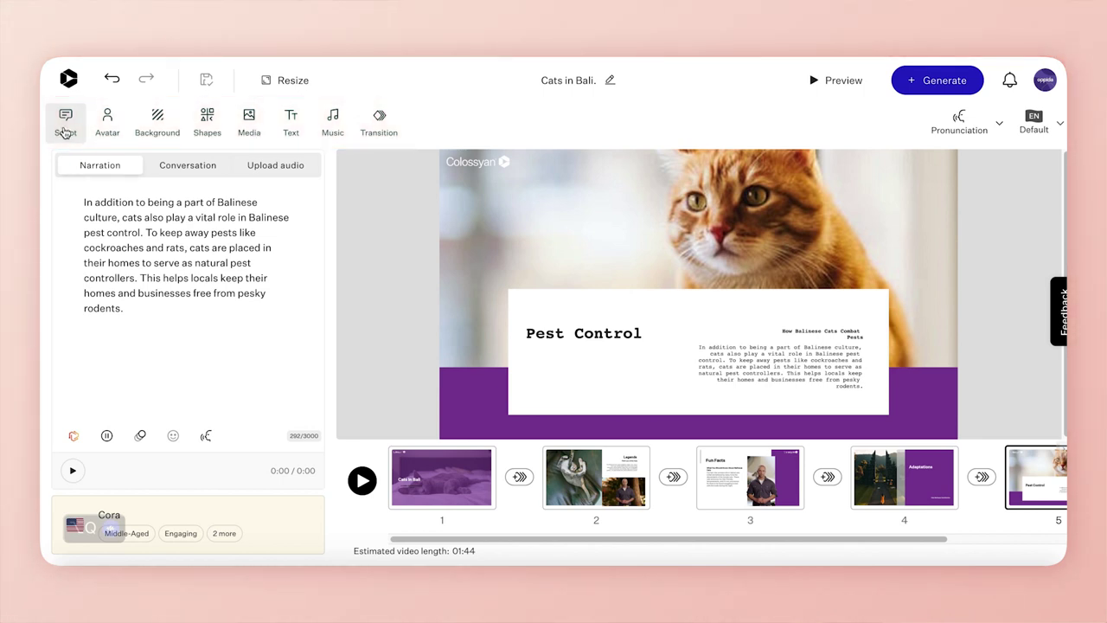
# - Browse the Avatar, Background, Shapes, Media, Text, Music and Transition tabs, then list scene 1→2 transitions
pyautogui.click(105, 130)
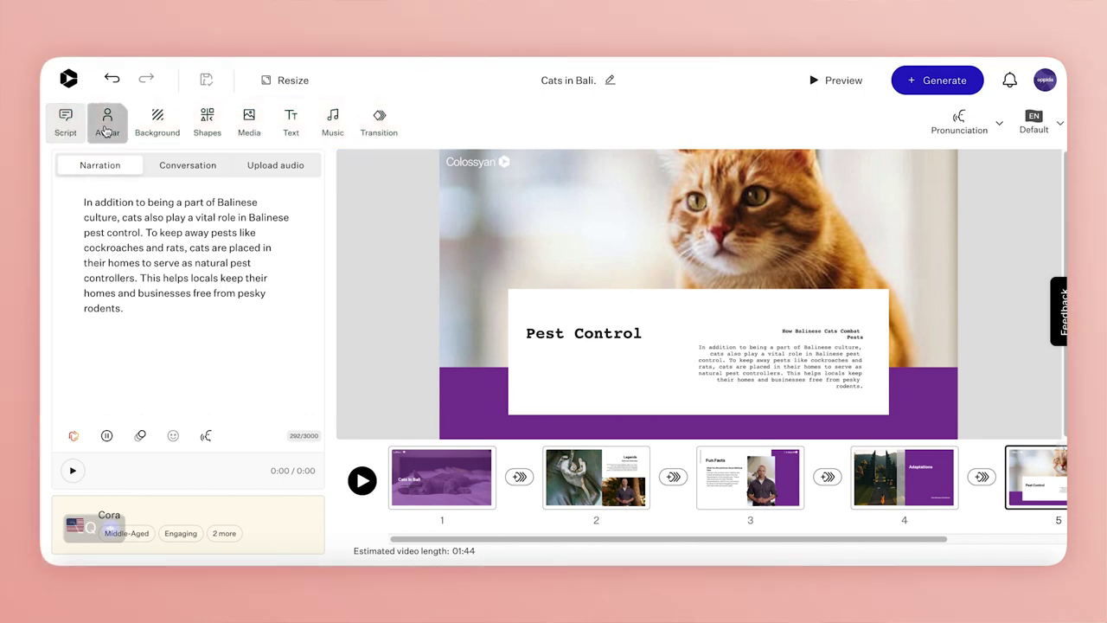
pyautogui.click(161, 130)
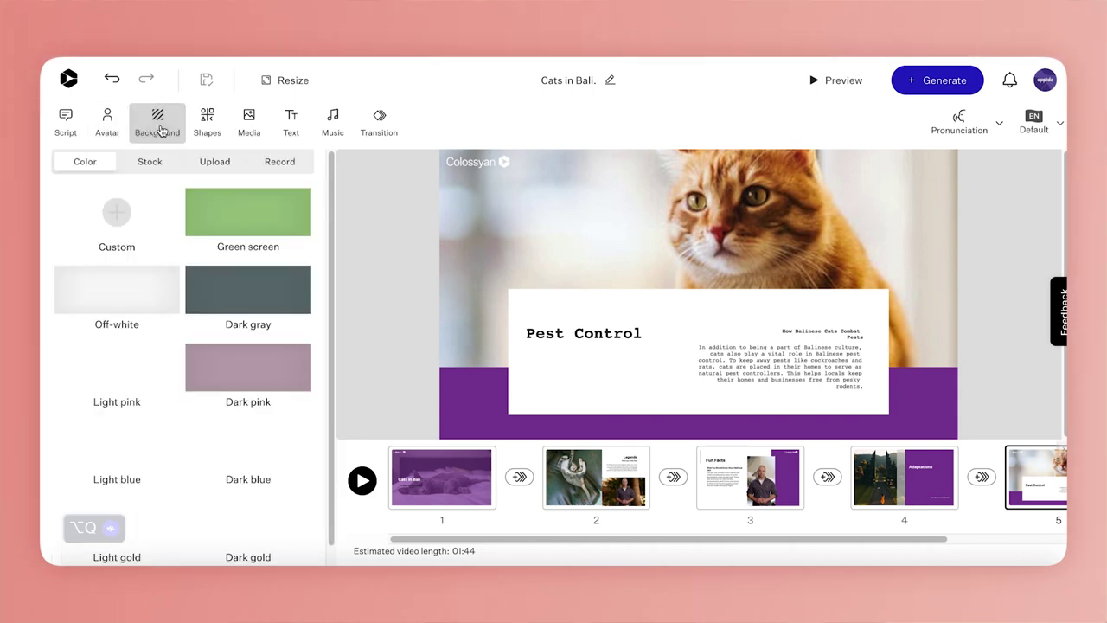
pyautogui.click(208, 128)
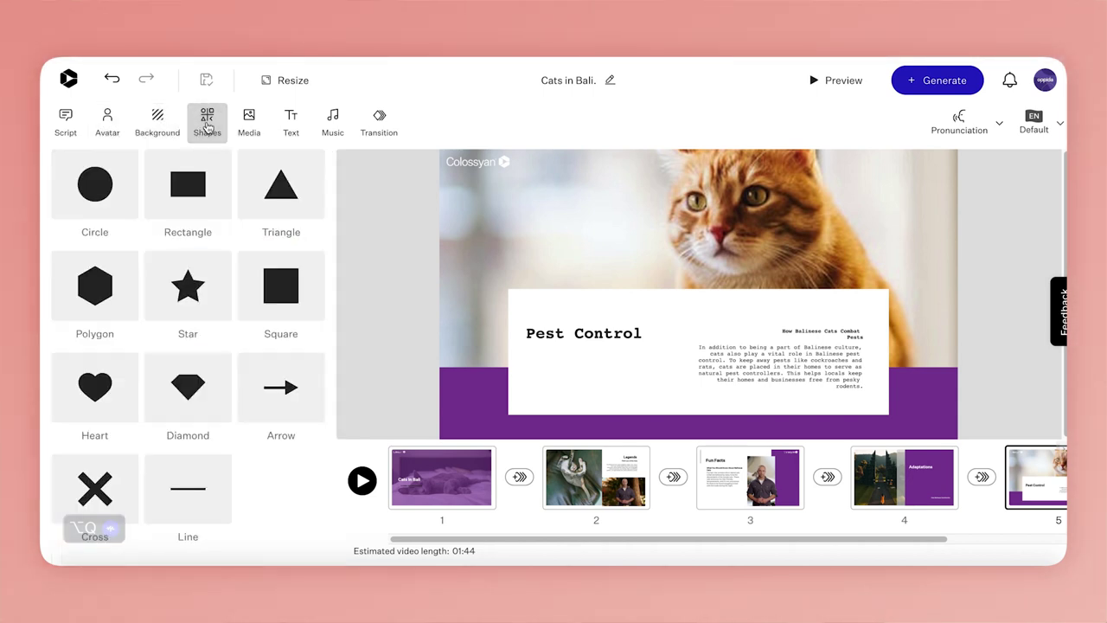
pyautogui.click(249, 127)
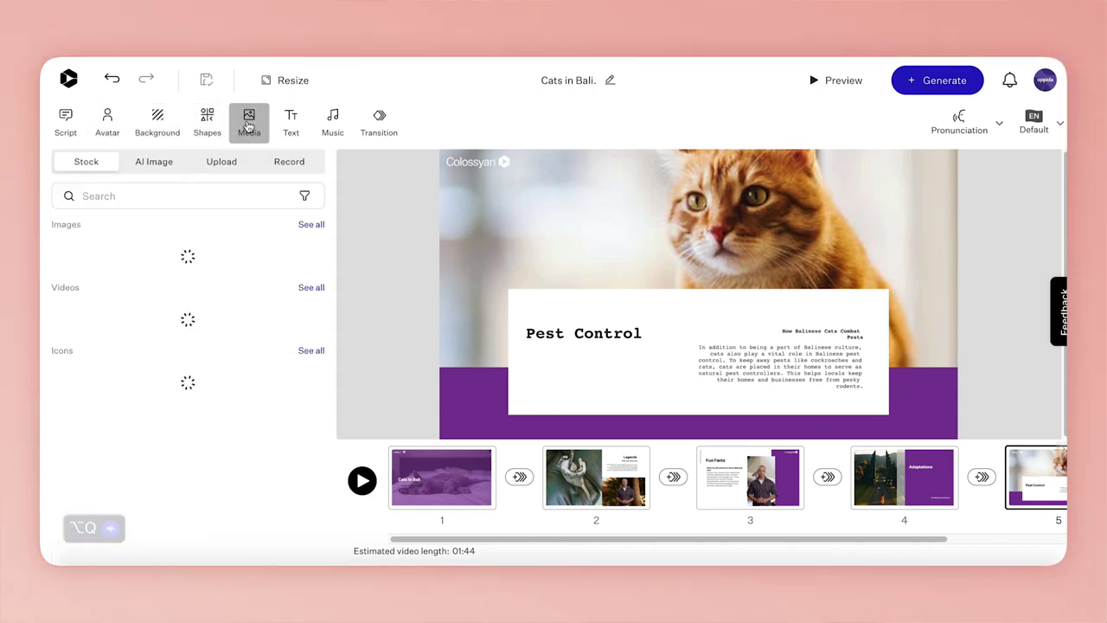
pyautogui.click(291, 127)
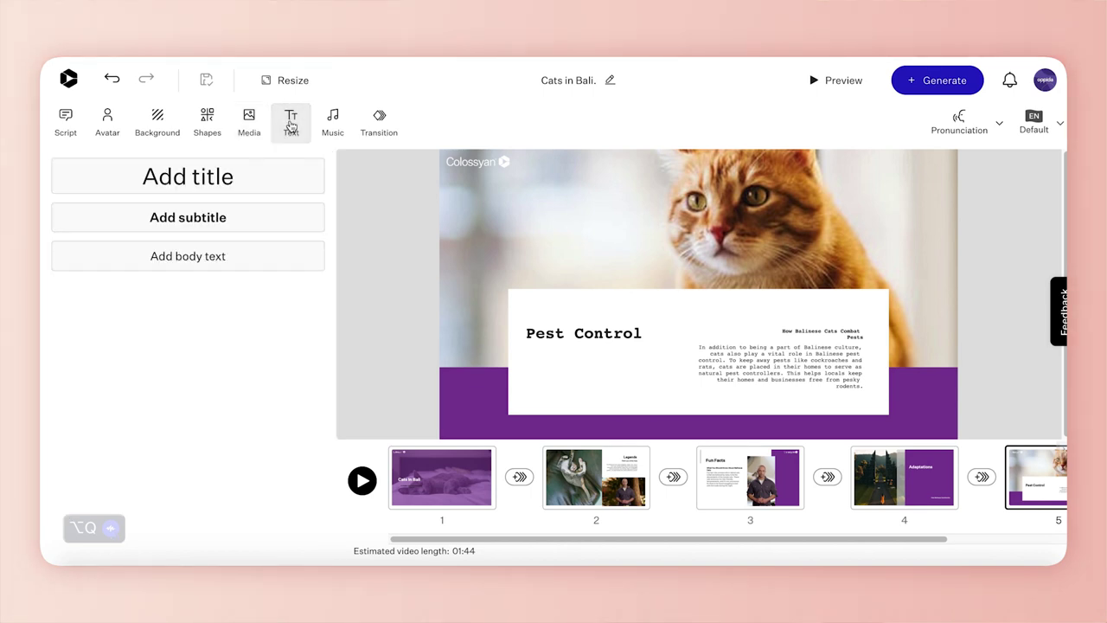
pyautogui.click(334, 127)
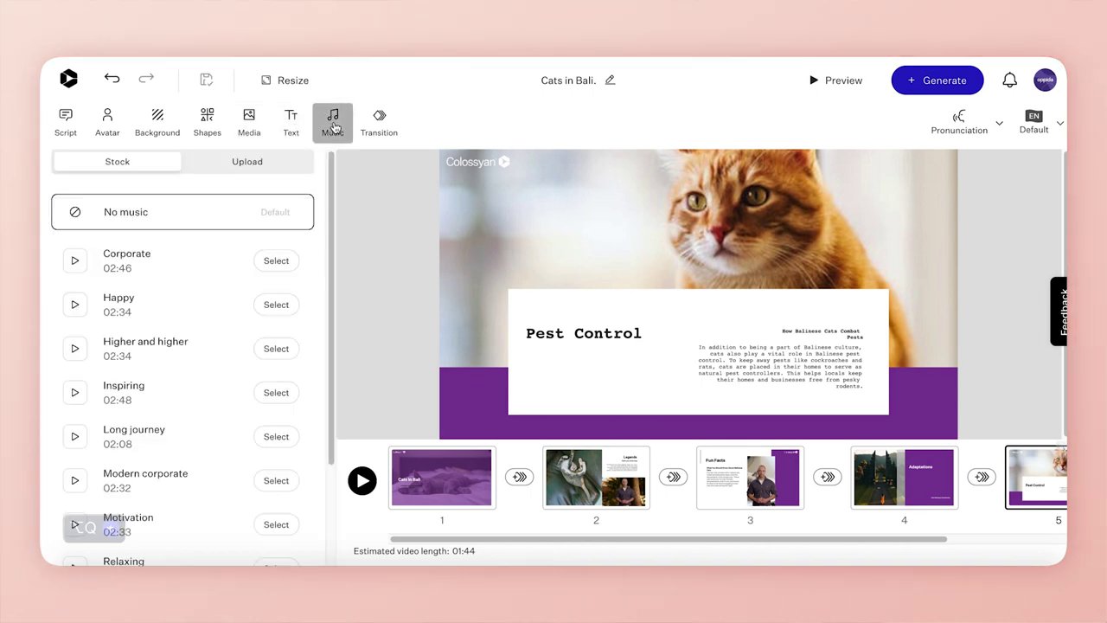
pyautogui.click(383, 127)
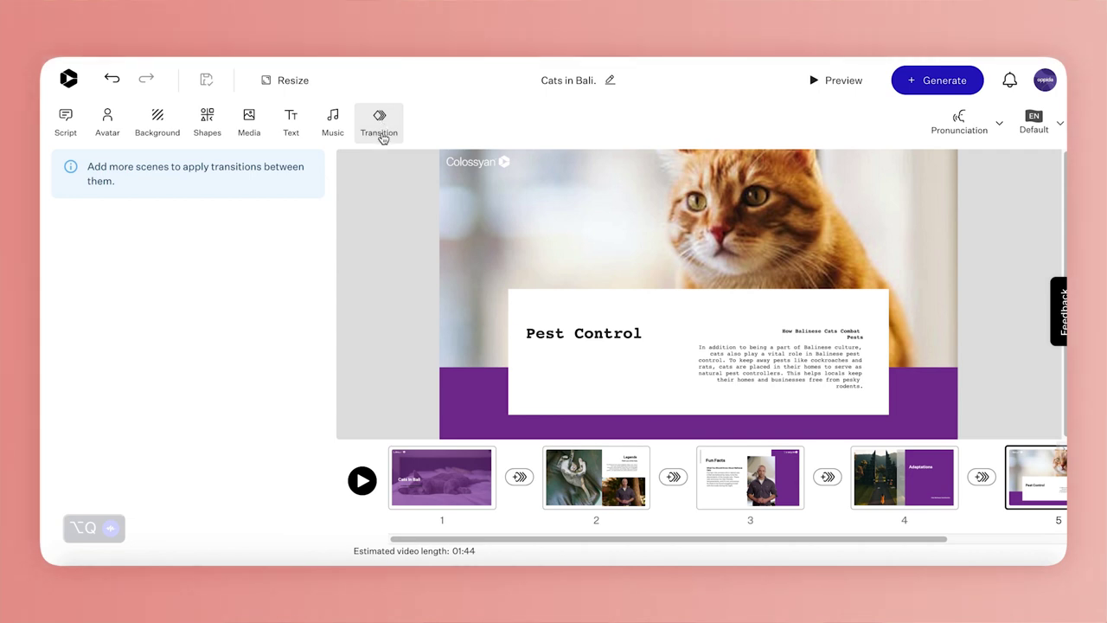
pyautogui.click(519, 477)
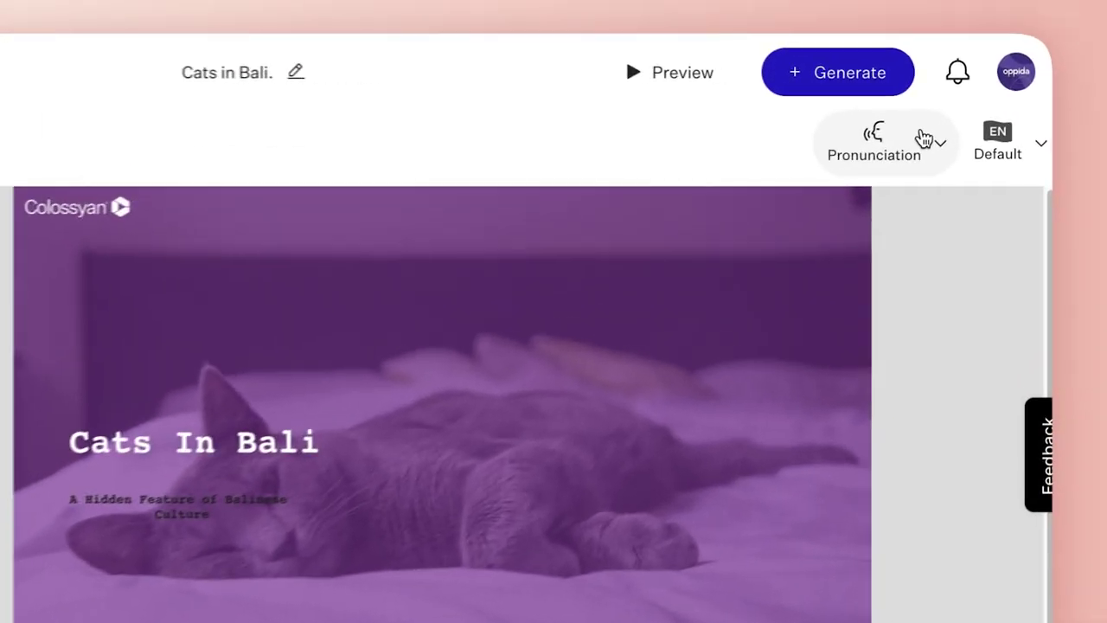
# - Review pronunciation settings, then start an Afrikaans variant of the American English draft
pyautogui.click(993, 122)
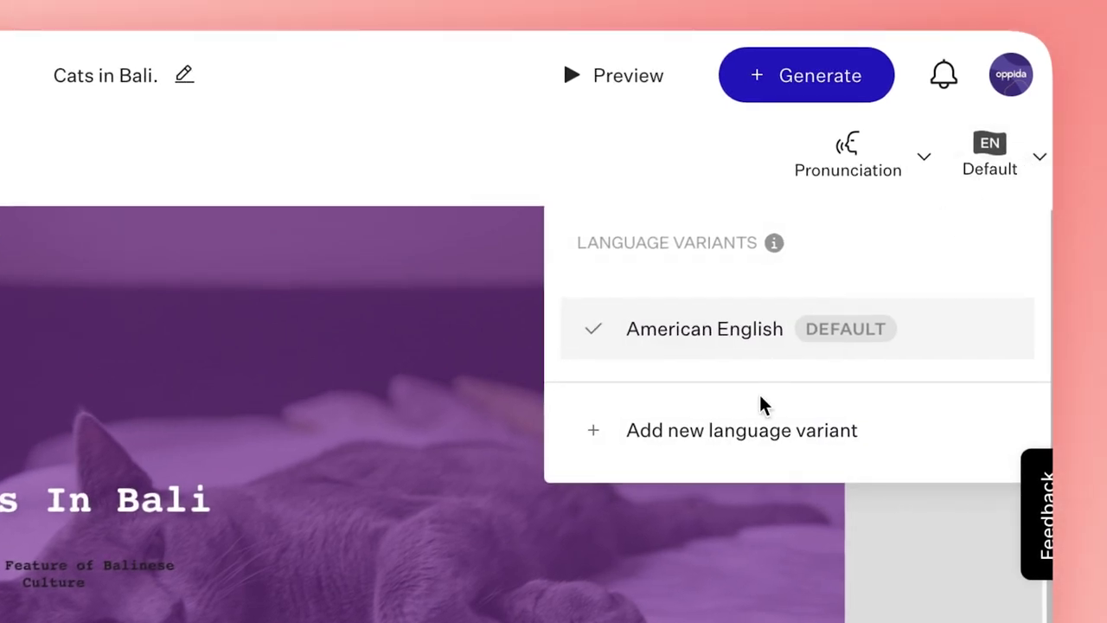
pyautogui.click(761, 437)
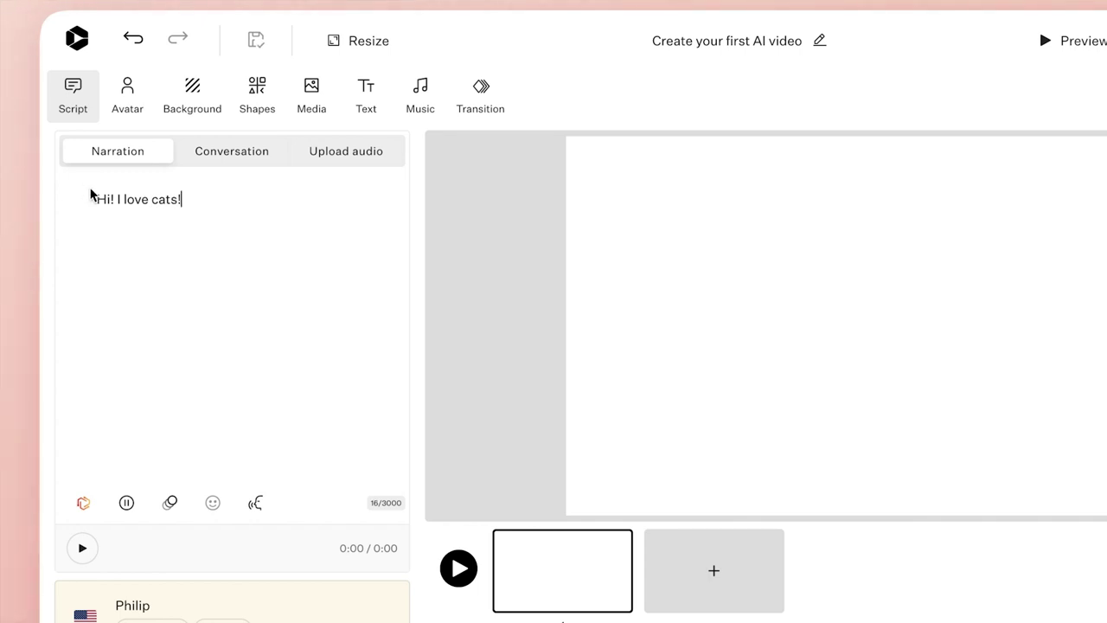
# - Ask the AI Assistant to 'Keep writing.' and insert its Peanut and Pickles passage
pyautogui.click(83, 502)
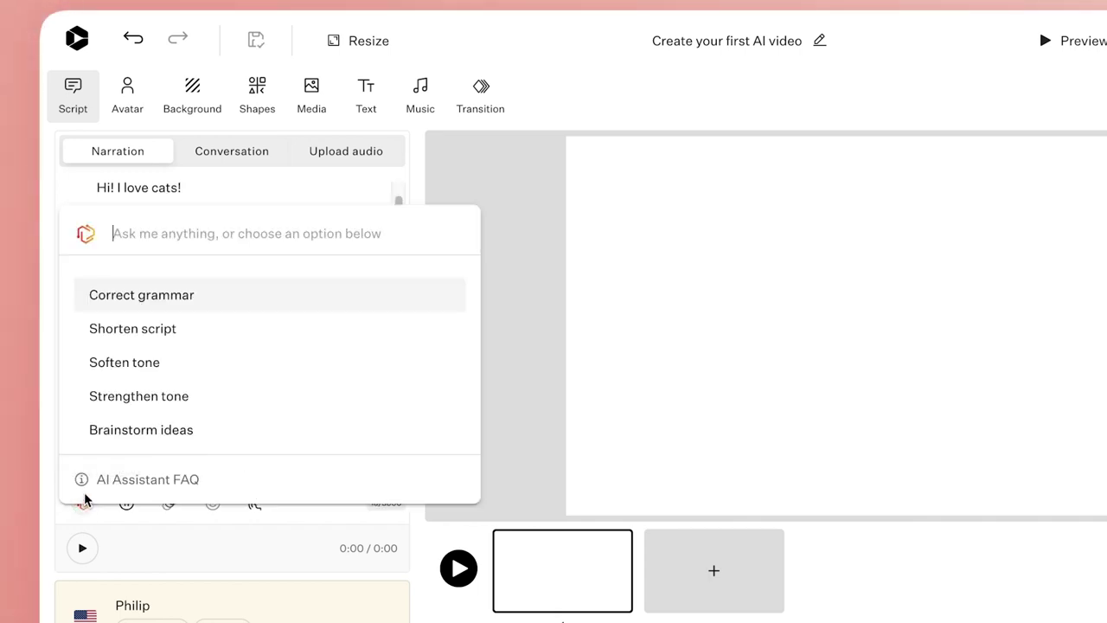
pyautogui.write('Keep')
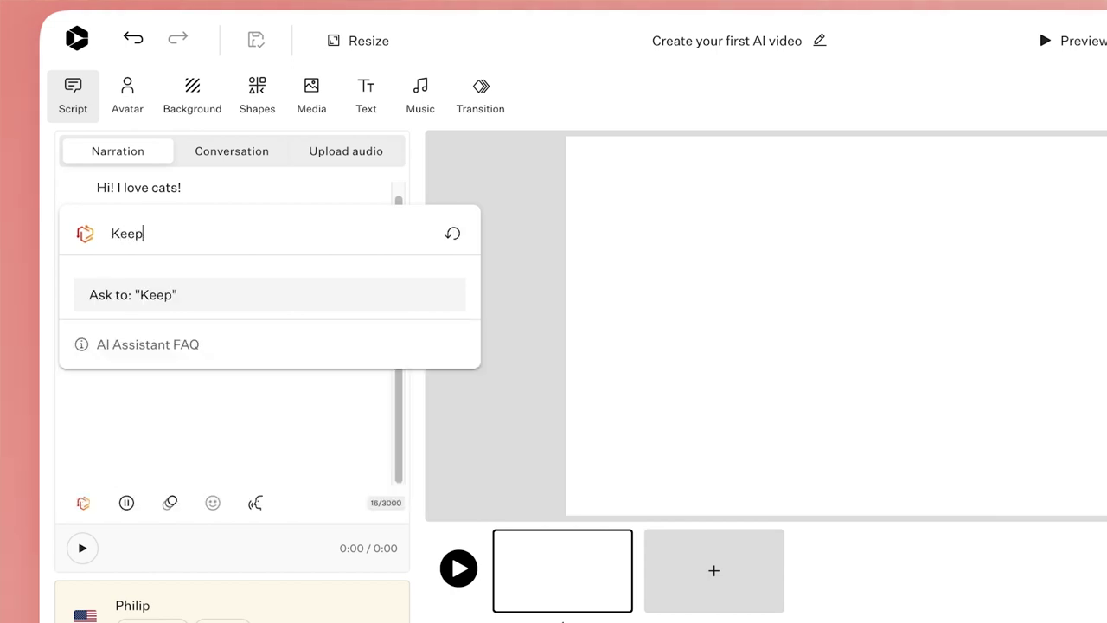
pyautogui.write(' writing.')
pyautogui.press('Return')
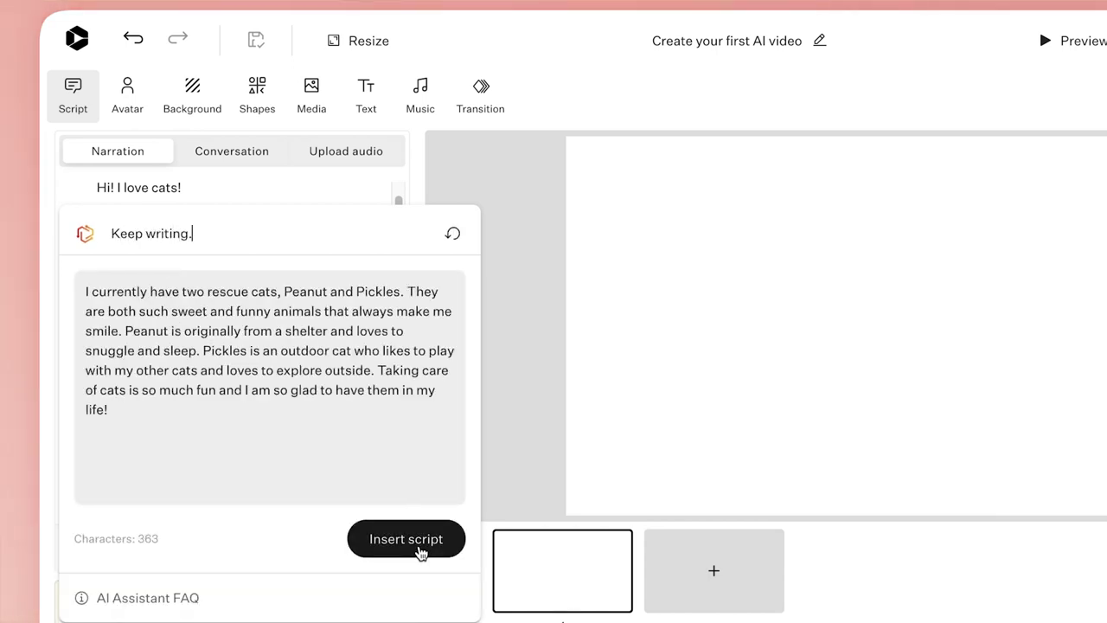
pyautogui.click(420, 551)
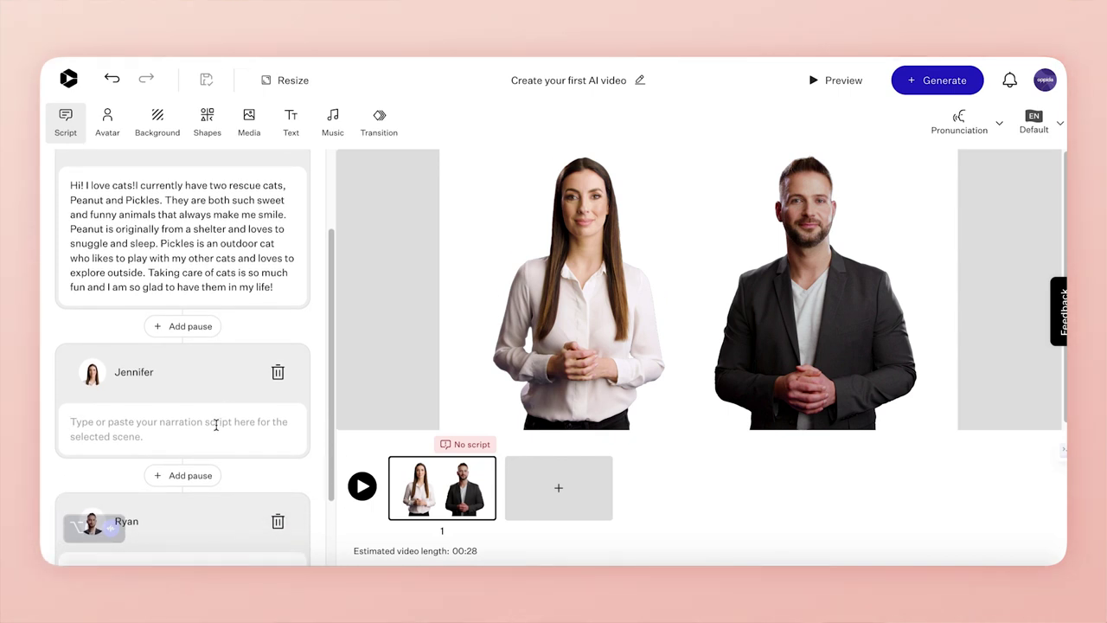
# - Give Jennifer the line 'That's fantastic!', then preview Upload audio and the pause lengths
pyautogui.click(217, 424)
pyautogui.write("That's fantastic!")
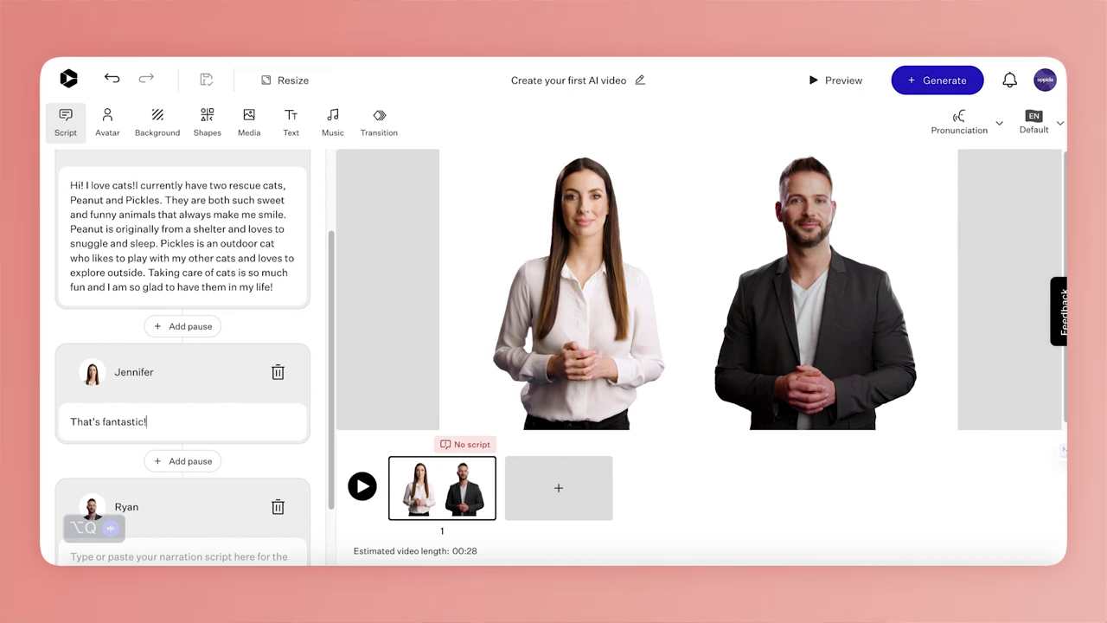
pyautogui.click(270, 168)
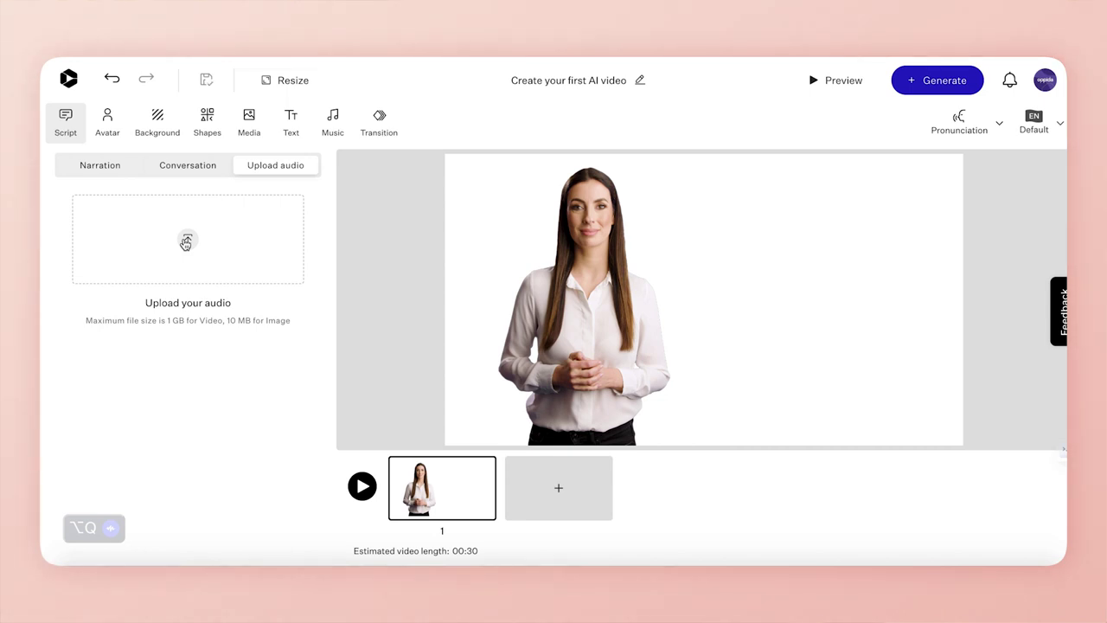
pyautogui.click(106, 440)
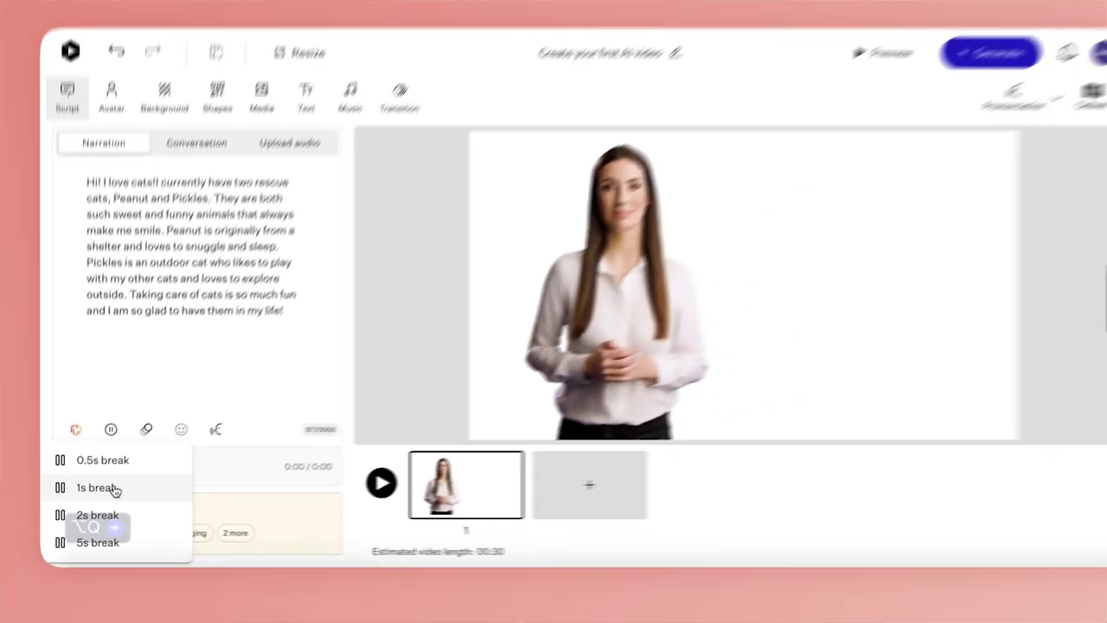
# - Insert a 1s pause and animation markers after 'in my life!' and before 'Pickles'
pyautogui.click(112, 491)
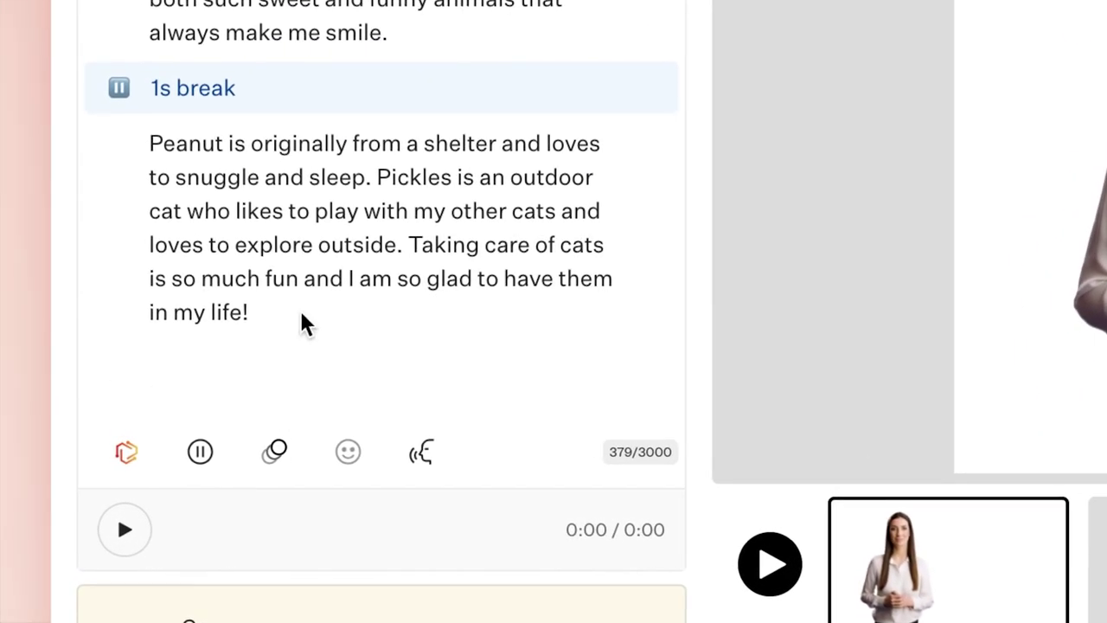
pyautogui.click(275, 452)
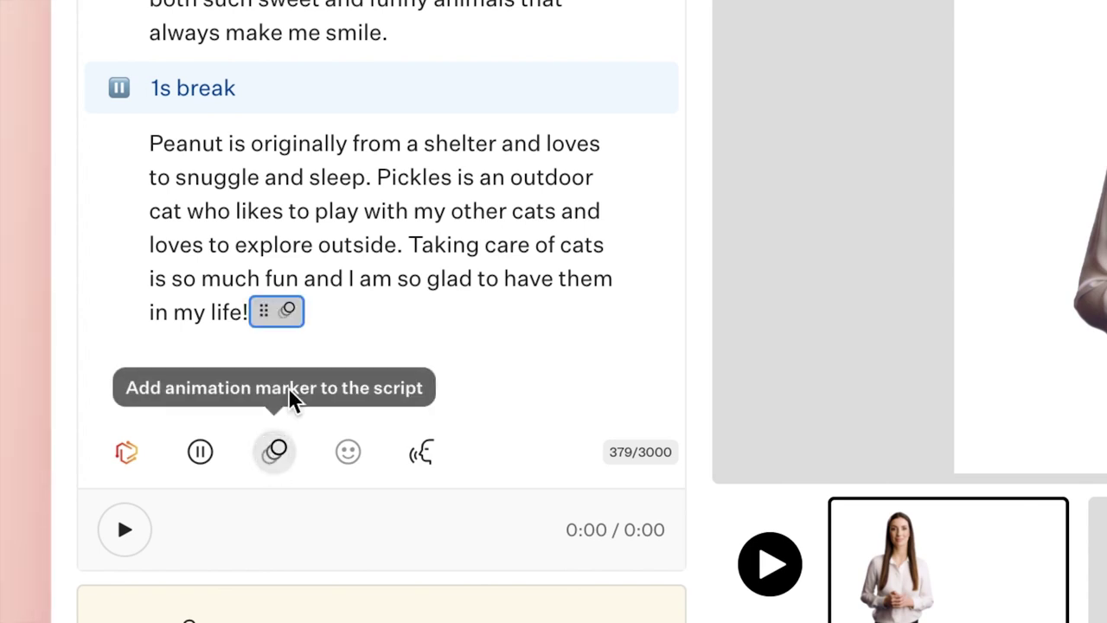
pyautogui.click(376, 178)
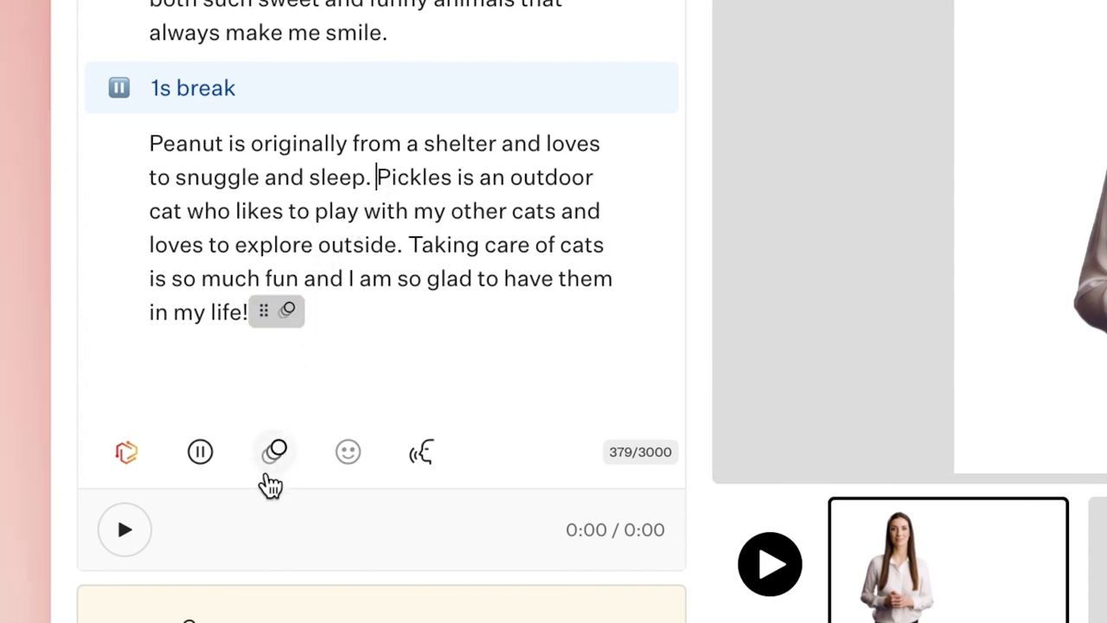
pyautogui.click(274, 452)
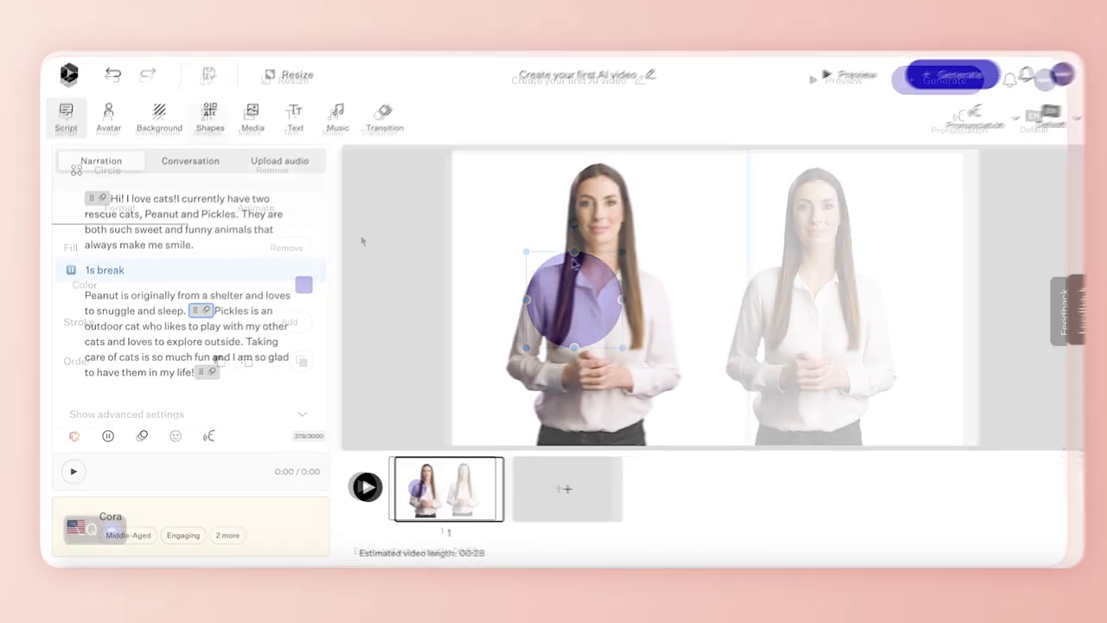
# - Animate the blue circle with Slide on both entry and exit, reversing the exit
pyautogui.click(267, 215)
pyautogui.click(290, 249)
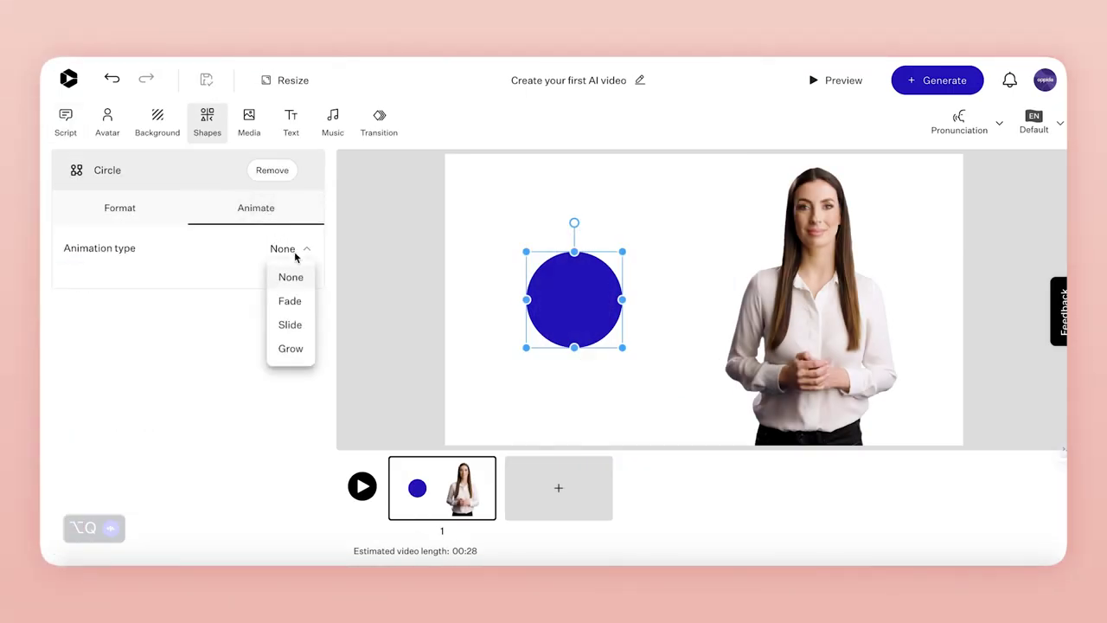
pyautogui.click(292, 327)
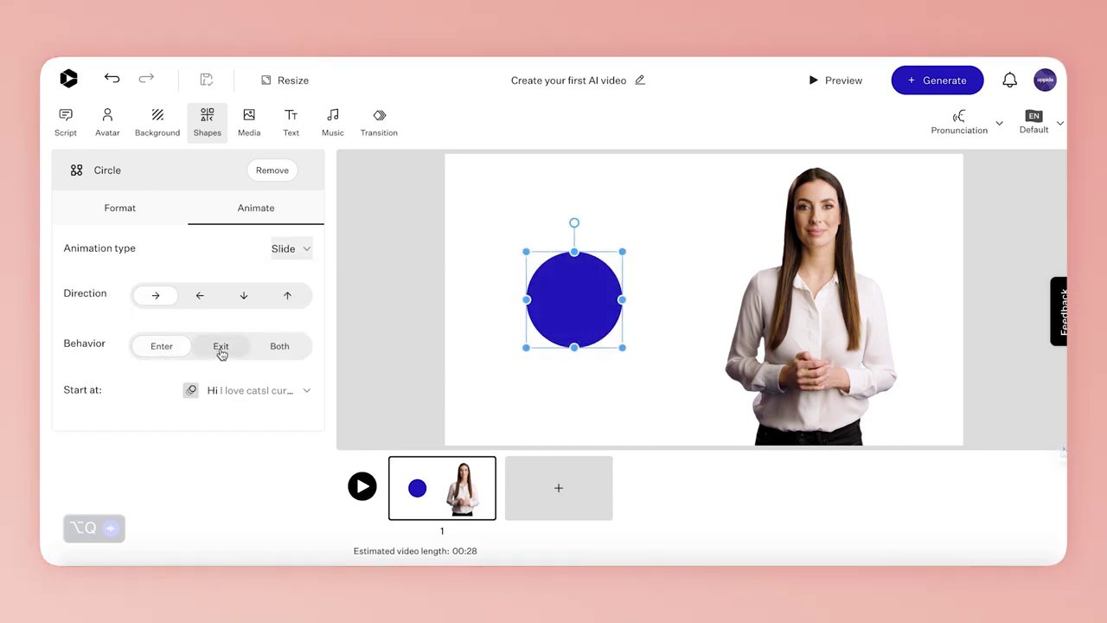
pyautogui.click(272, 350)
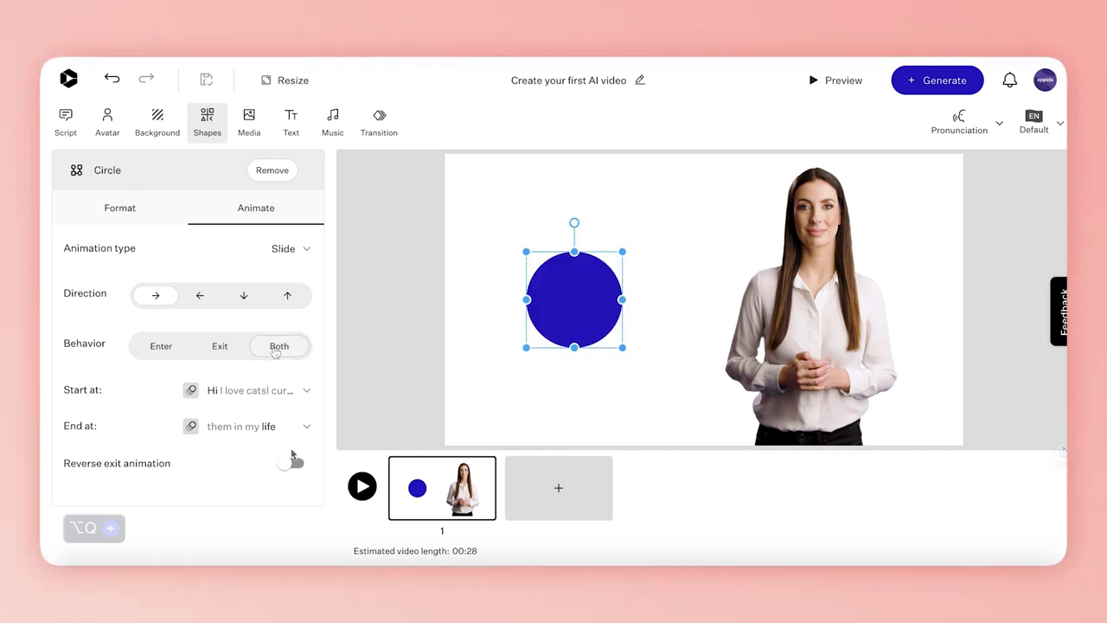
pyautogui.click(294, 467)
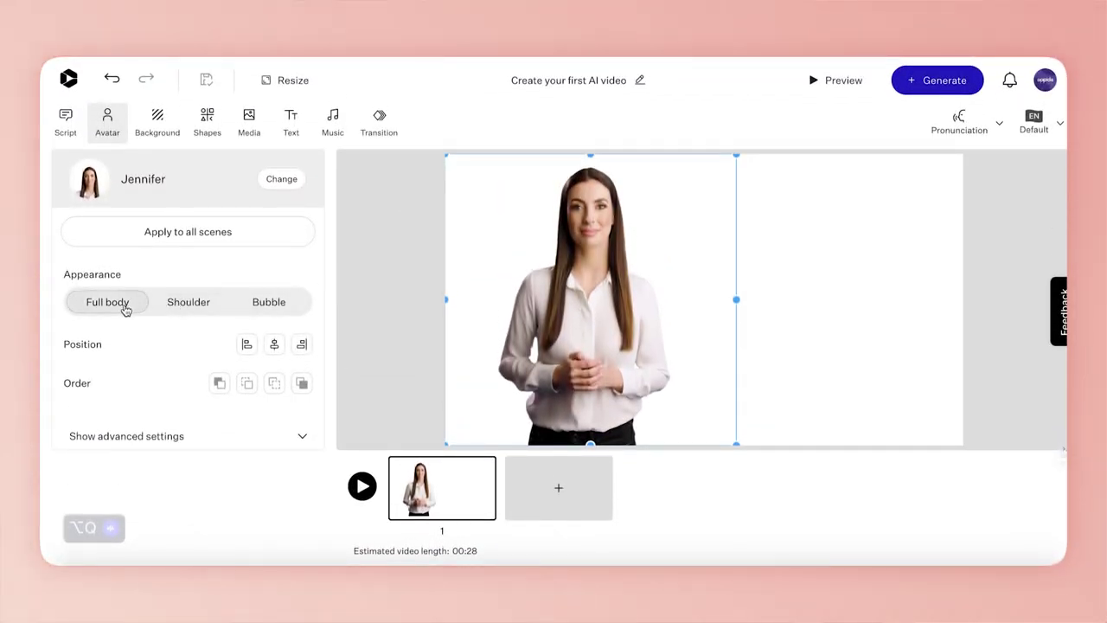
# - Try Shoulder, Bubble and Full body styles, leaving a centred full-body avatar
pyautogui.click(190, 305)
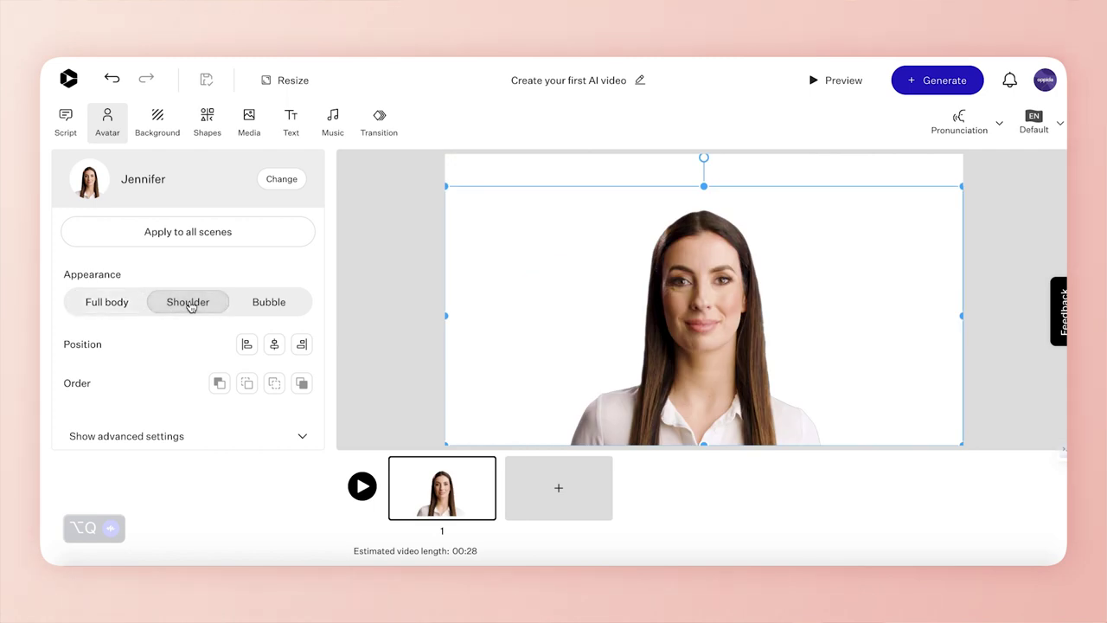
pyautogui.click(282, 303)
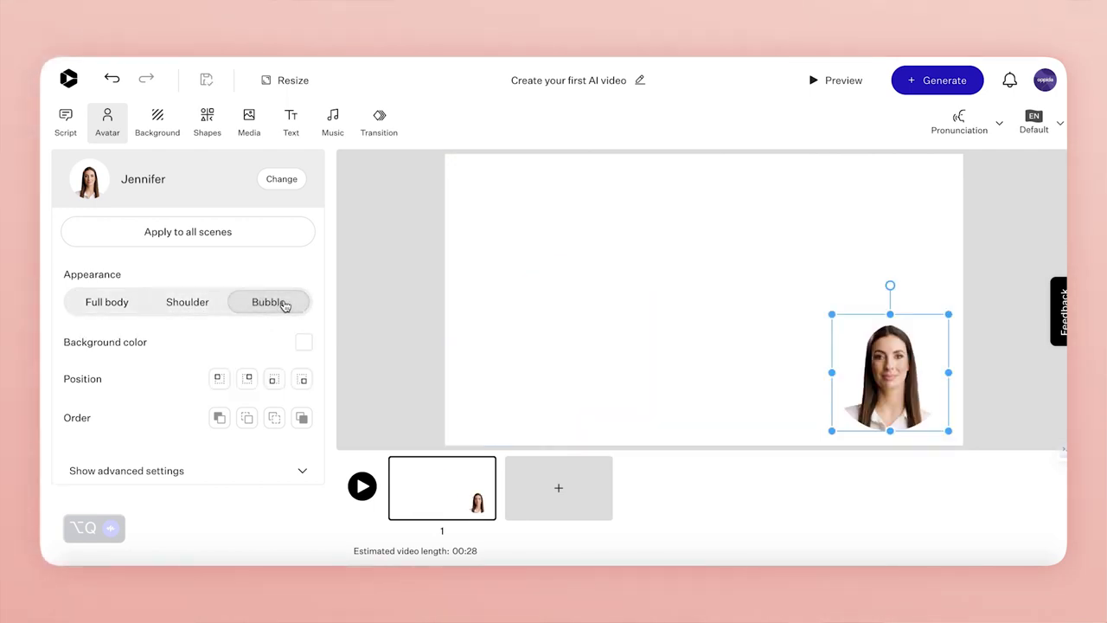
pyautogui.click(106, 302)
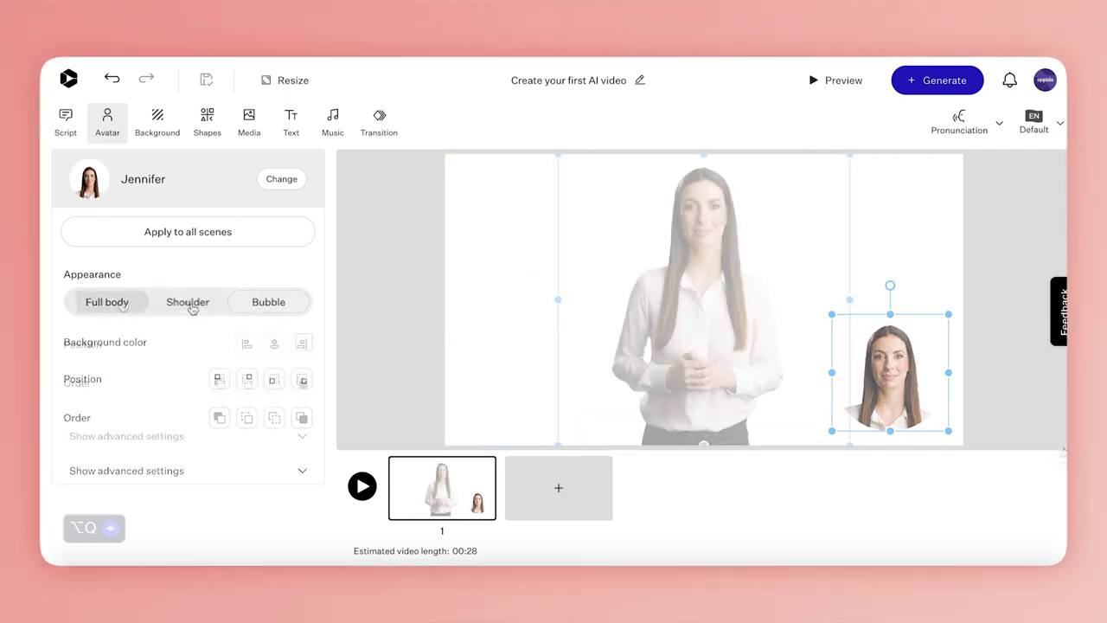
pyautogui.click(248, 344)
pyautogui.click(275, 345)
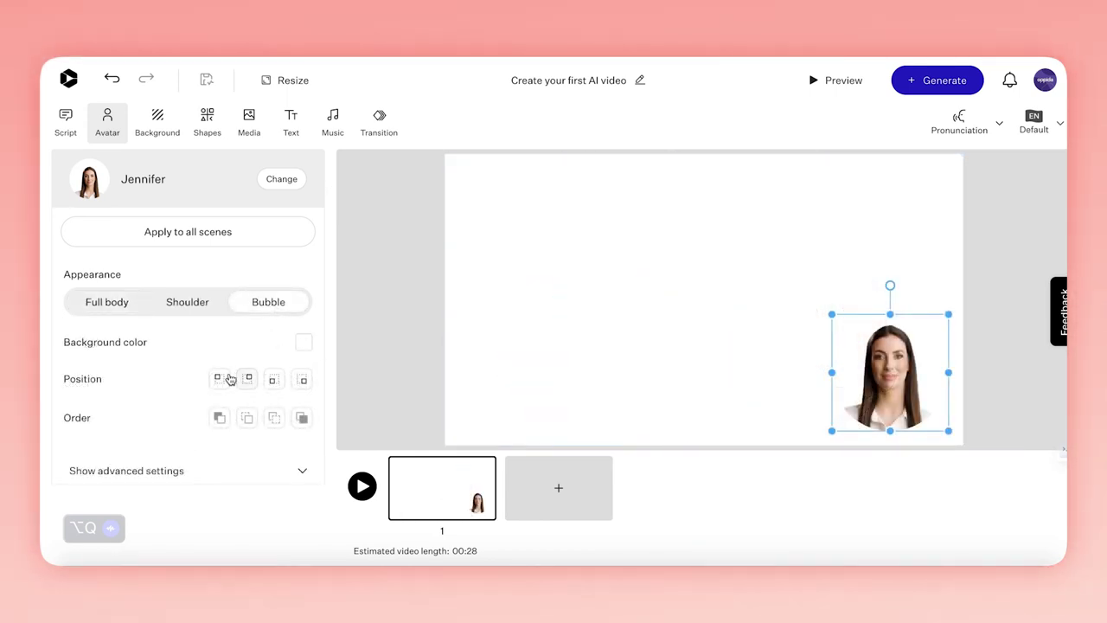
# - Test corner positions and layer order, then view layout X 420, Y 0, 1080 × 1080
pyautogui.click(221, 379)
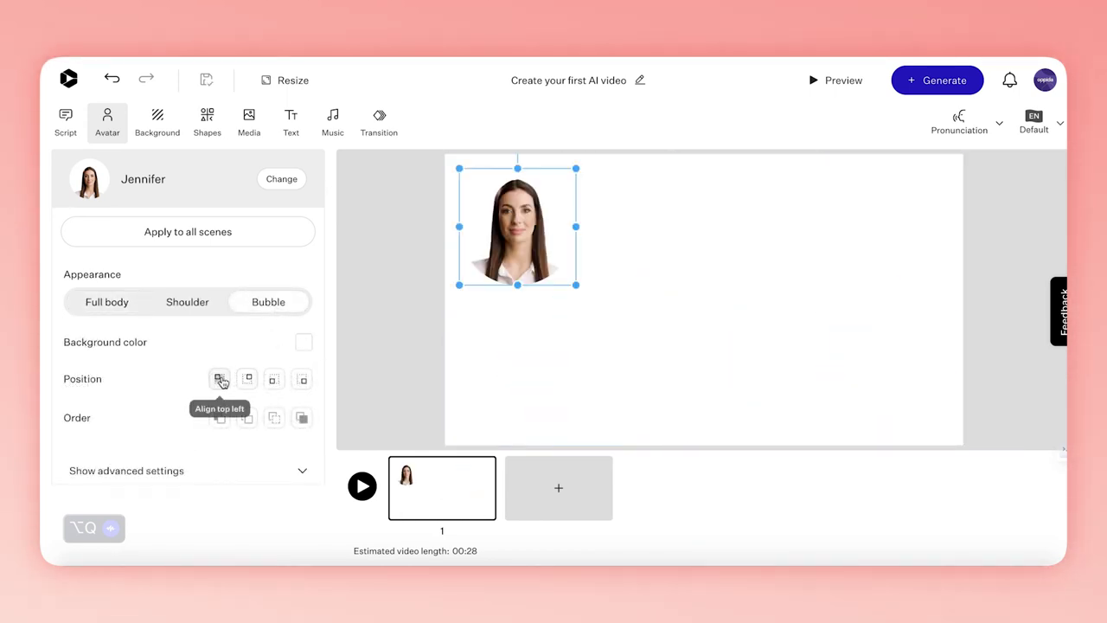
pyautogui.click(249, 382)
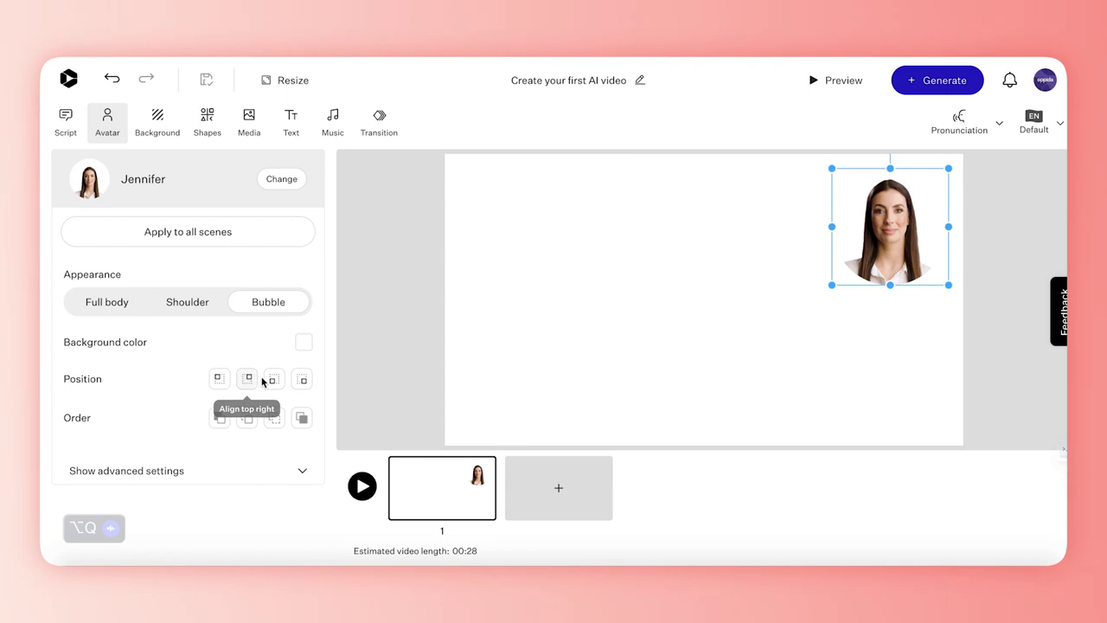
pyautogui.click(274, 381)
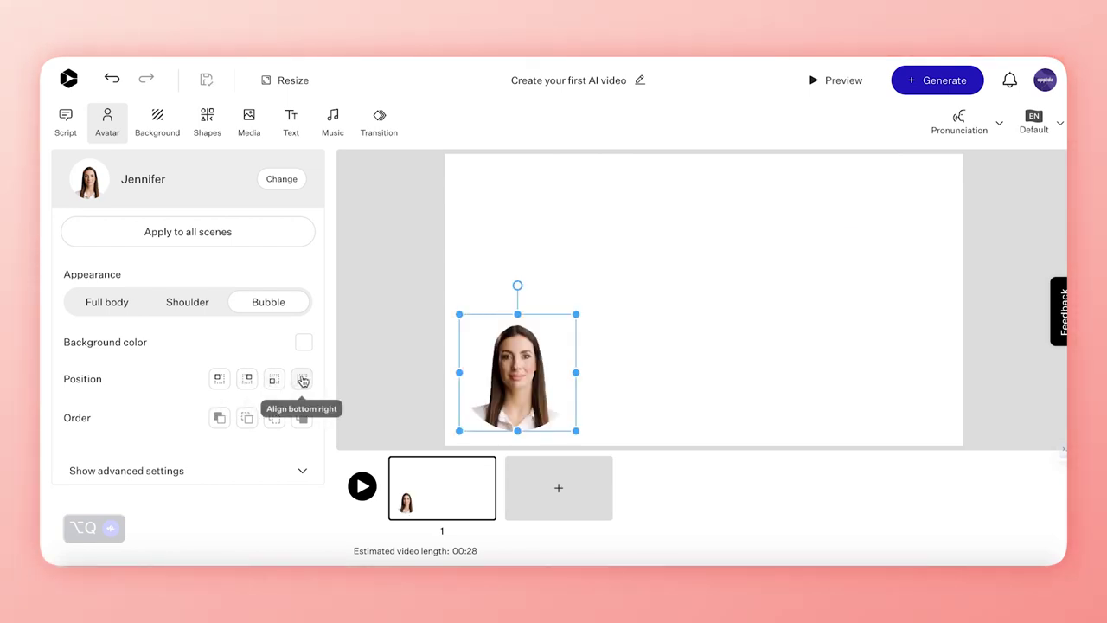
pyautogui.click(302, 381)
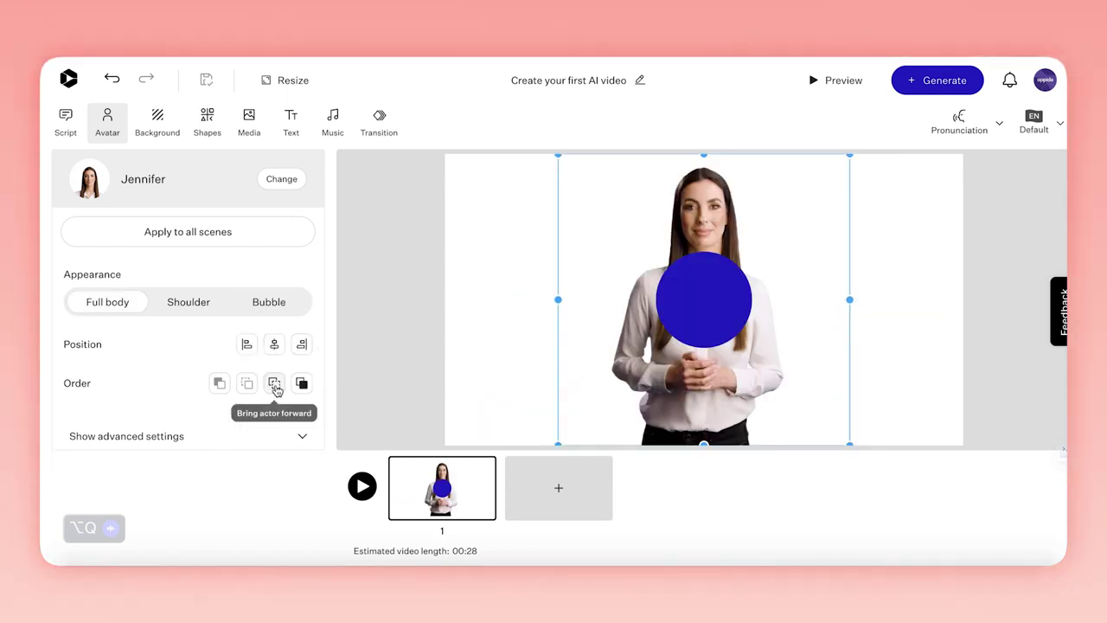
pyautogui.click(274, 383)
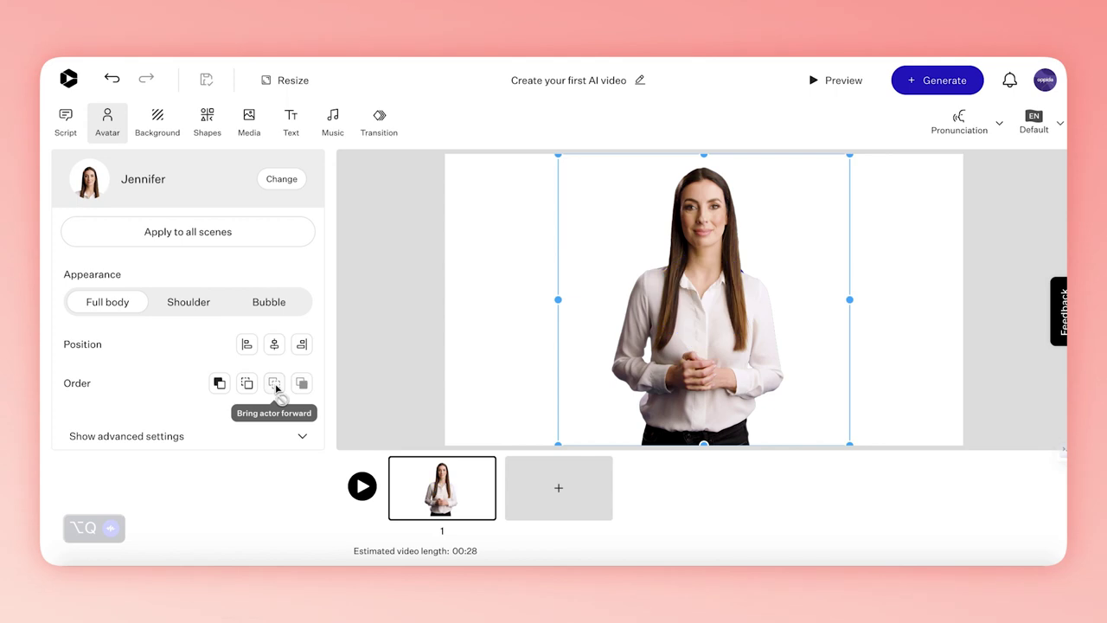
pyautogui.click(246, 383)
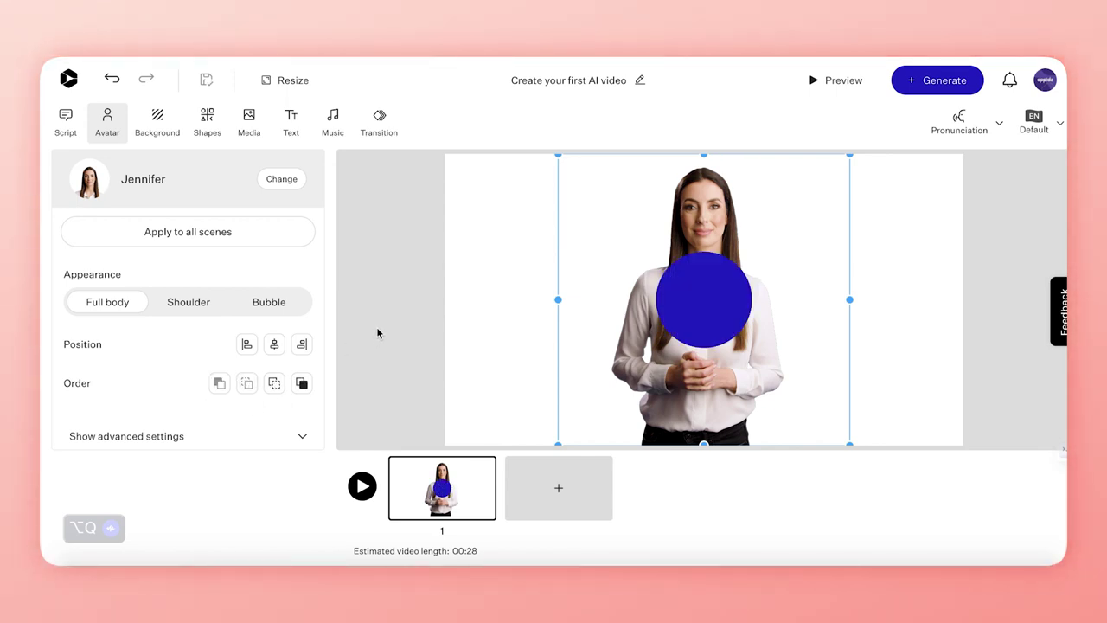
pyautogui.click(303, 437)
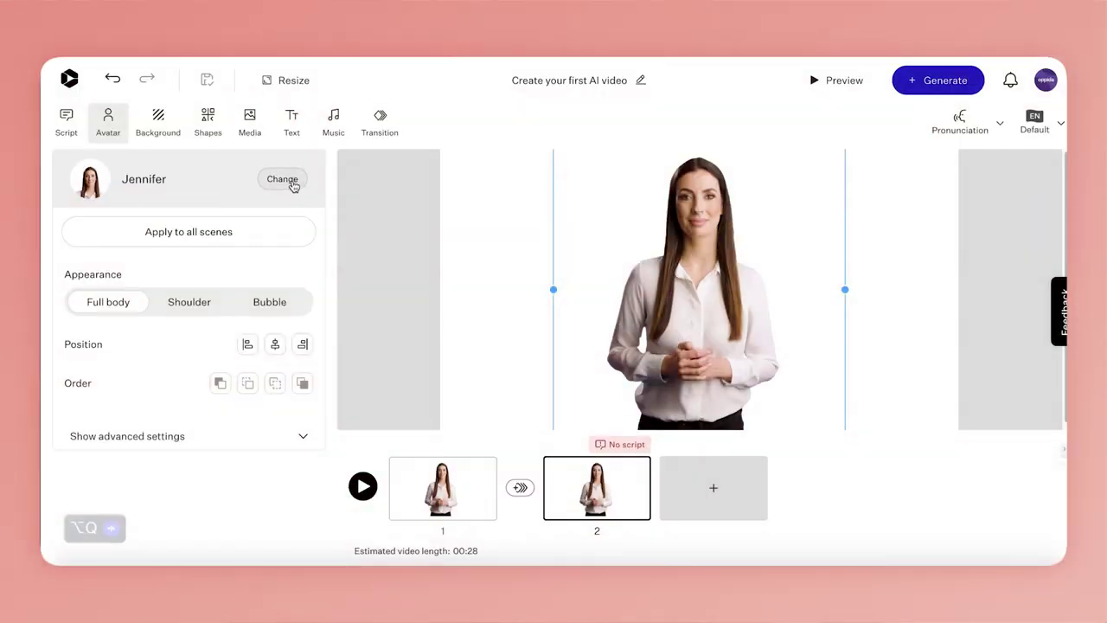
# - Try Ryan as scene 2's avatar, then apply Jennifer to all scenes
pyautogui.click(293, 186)
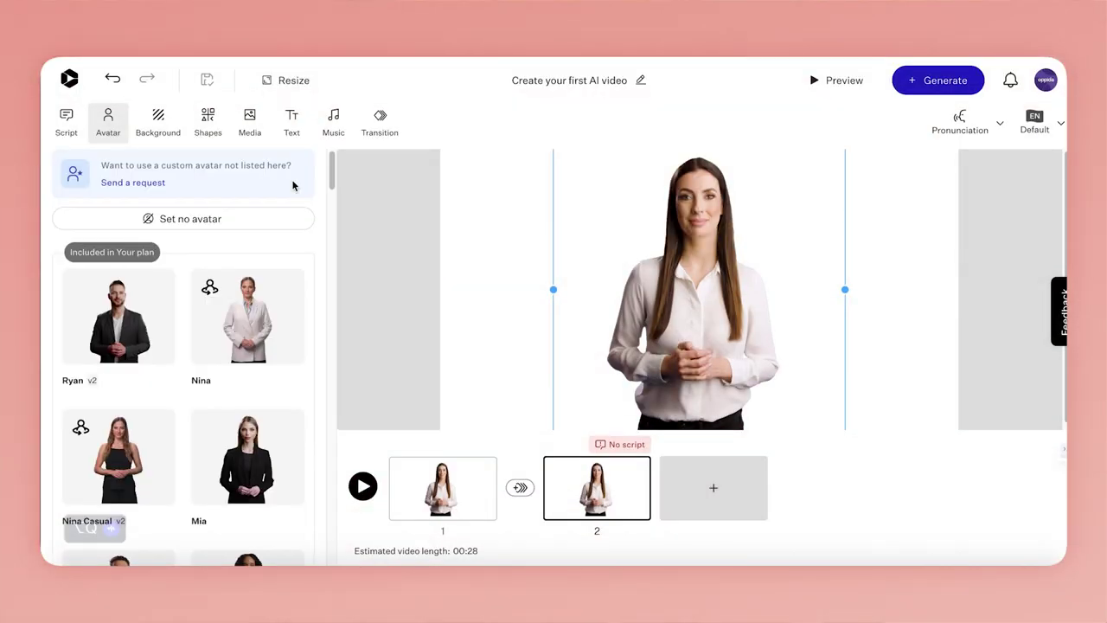
pyautogui.click(168, 333)
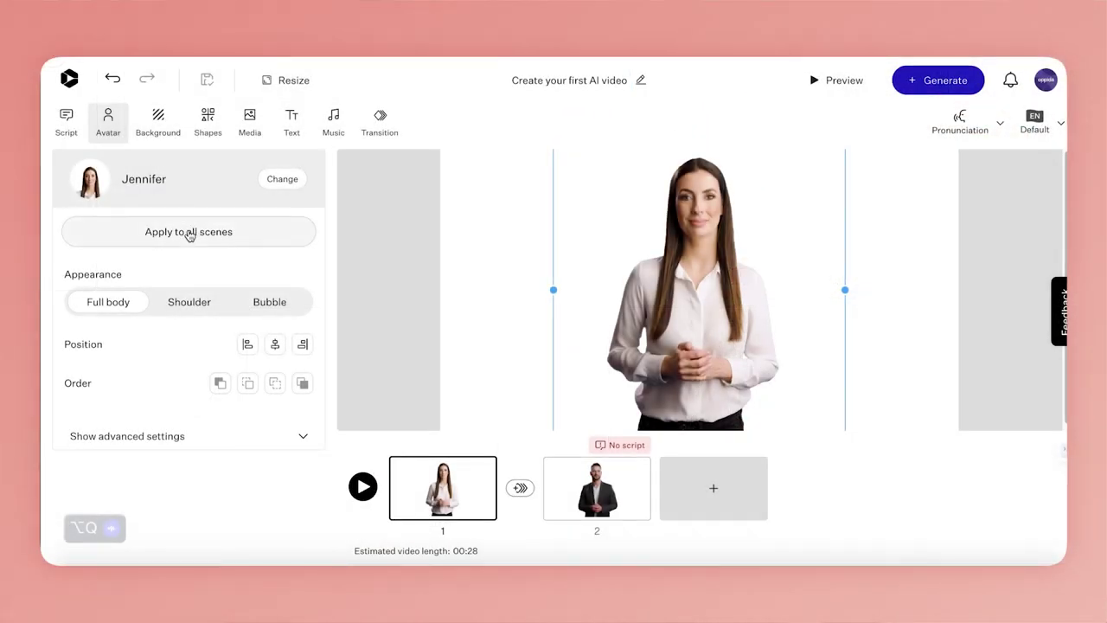
pyautogui.click(187, 234)
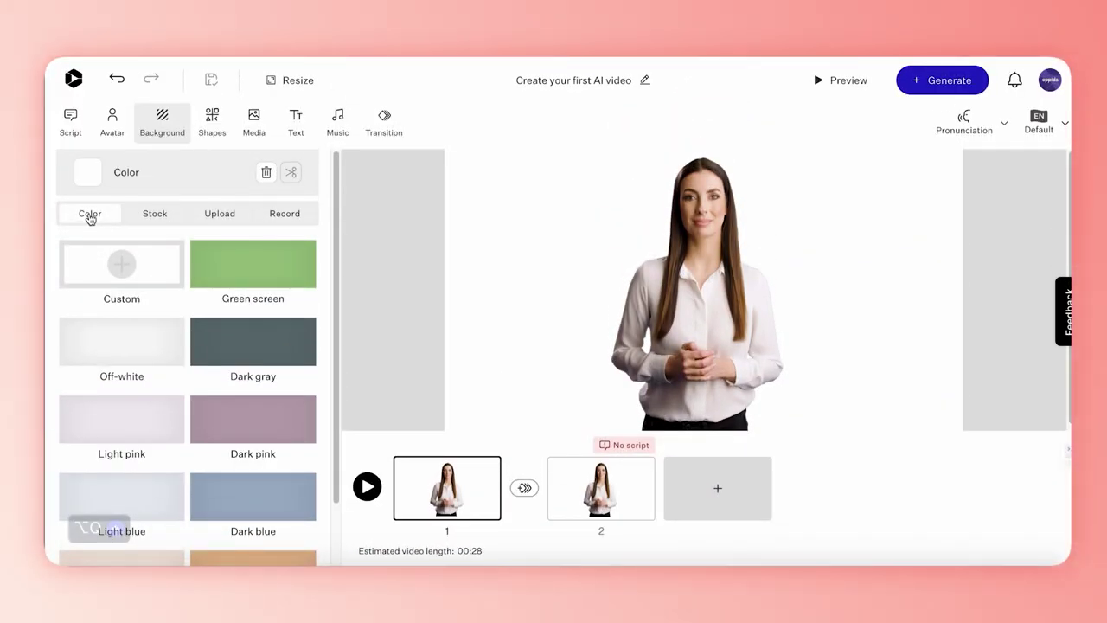
# - Browse stock media and set the aerial neighbourhood video as scene 1's background
pyautogui.click(156, 215)
pyautogui.scroll(-1, 182, 353)
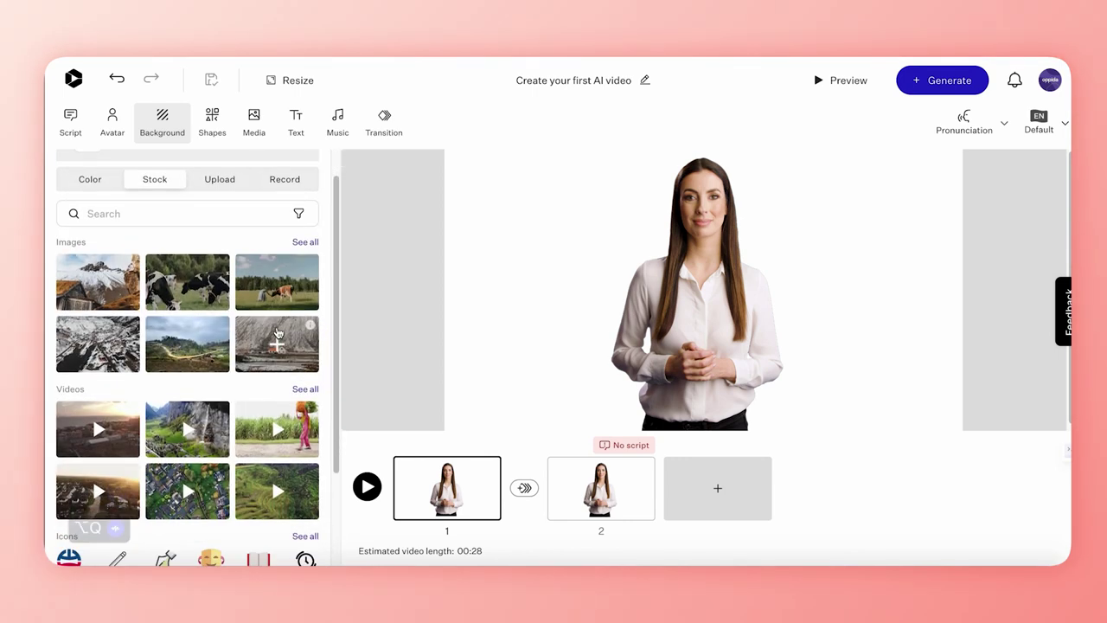
pyautogui.scroll(-2, 181, 354)
pyautogui.scroll(3, 182, 354)
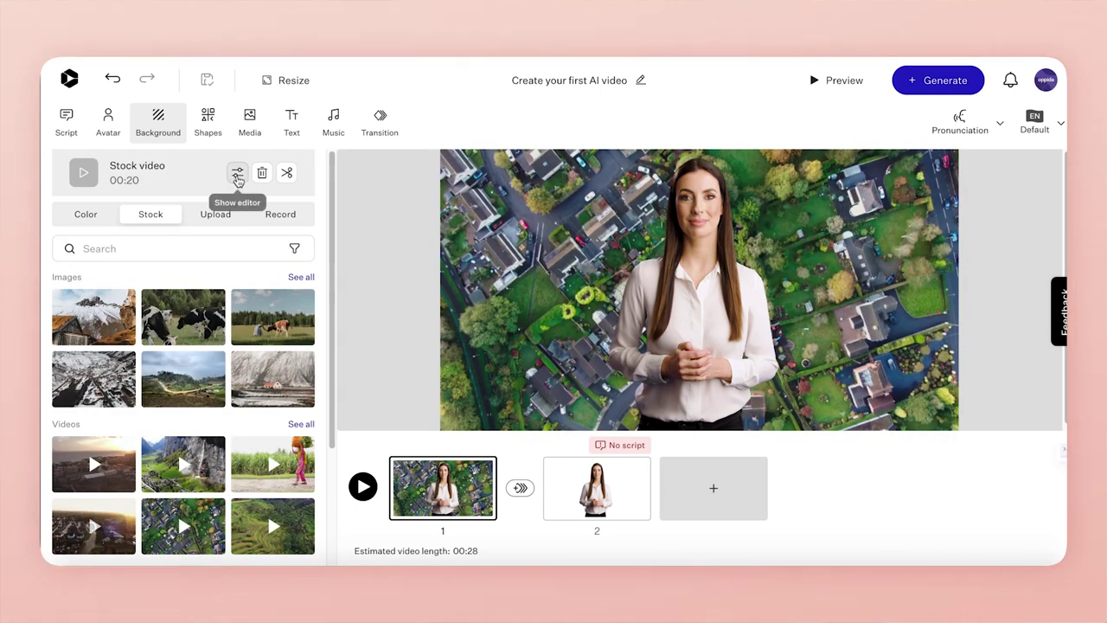
pyautogui.click(240, 176)
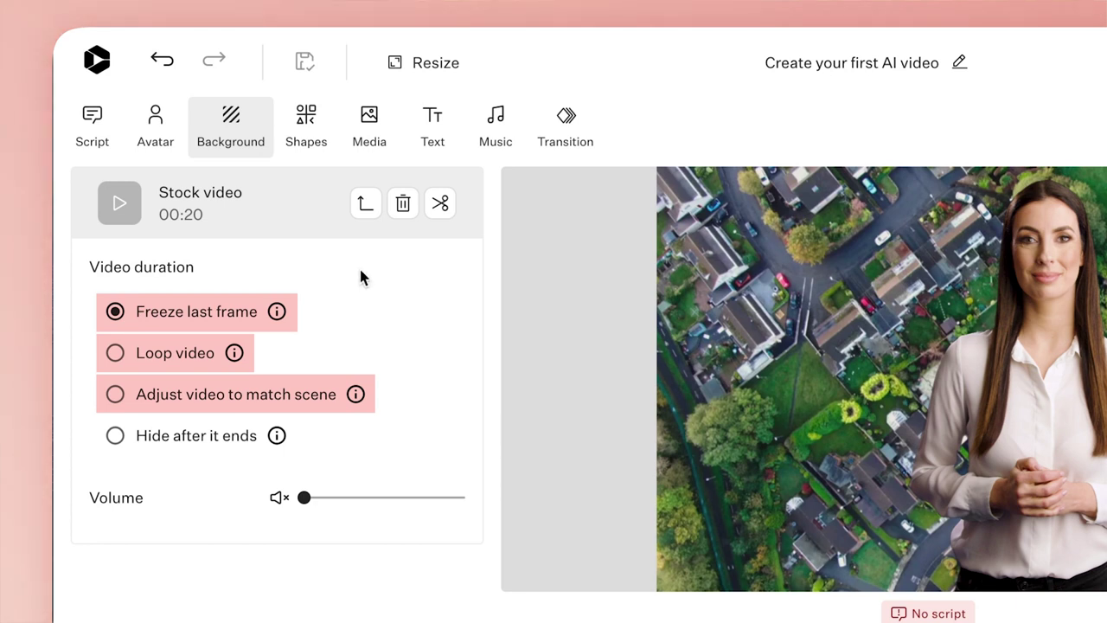
pyautogui.click(440, 204)
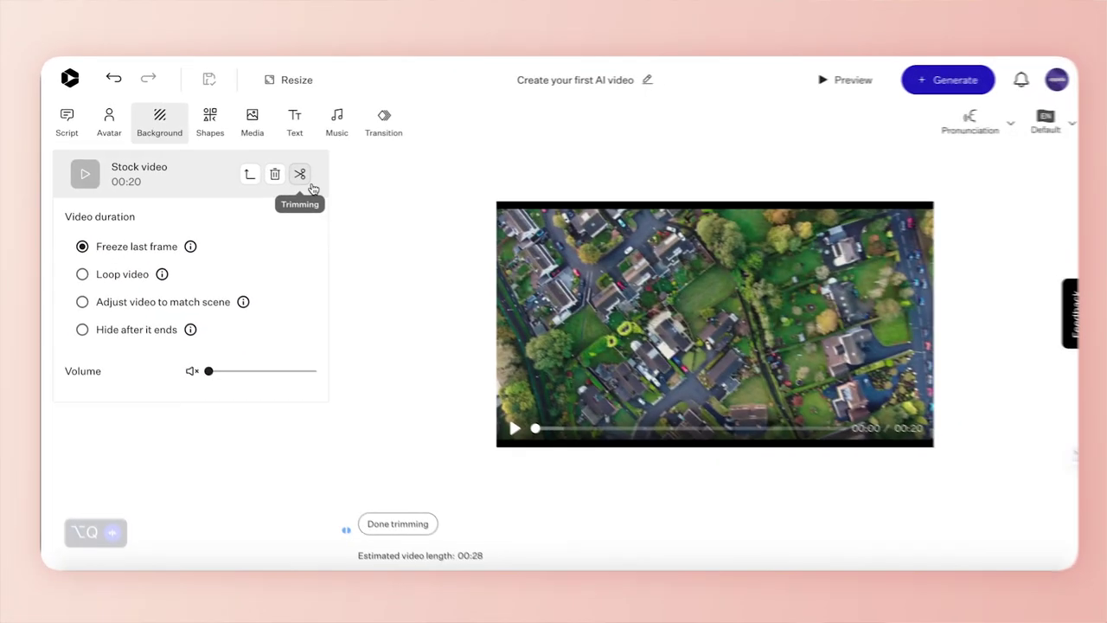
pyautogui.moveTo(346, 500)
pyautogui.mouseDown()
pyautogui.moveTo(482, 500)
pyautogui.moveTo(346, 500)
pyautogui.mouseUp()
pyautogui.click(297, 177)
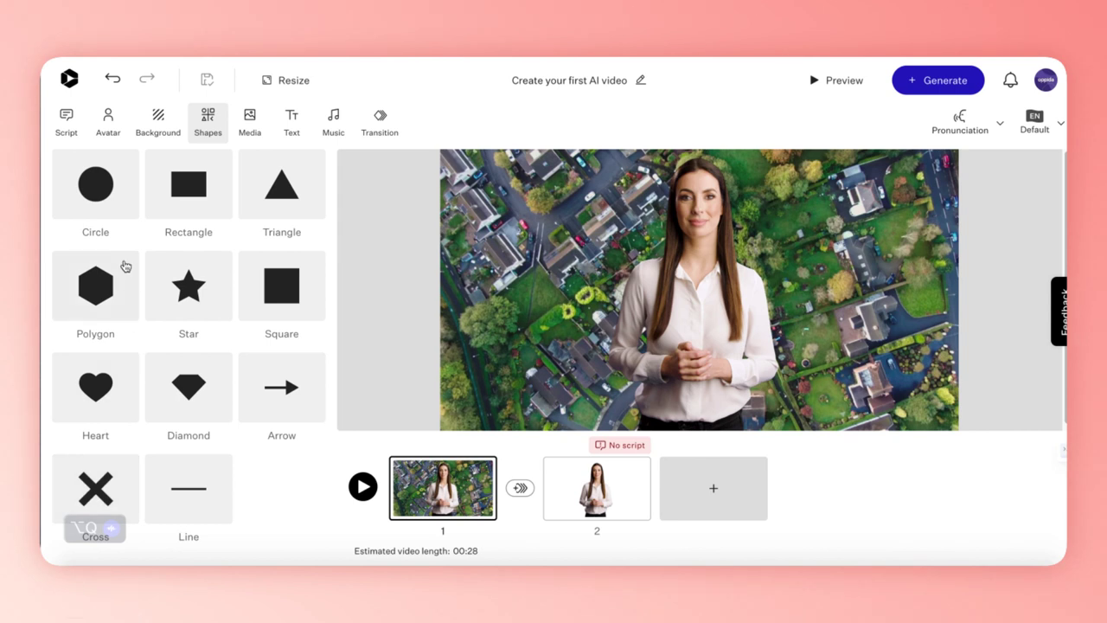
# - Add a black-filled rectangle with a thicker blue outline to scene 1
pyautogui.click(188, 183)
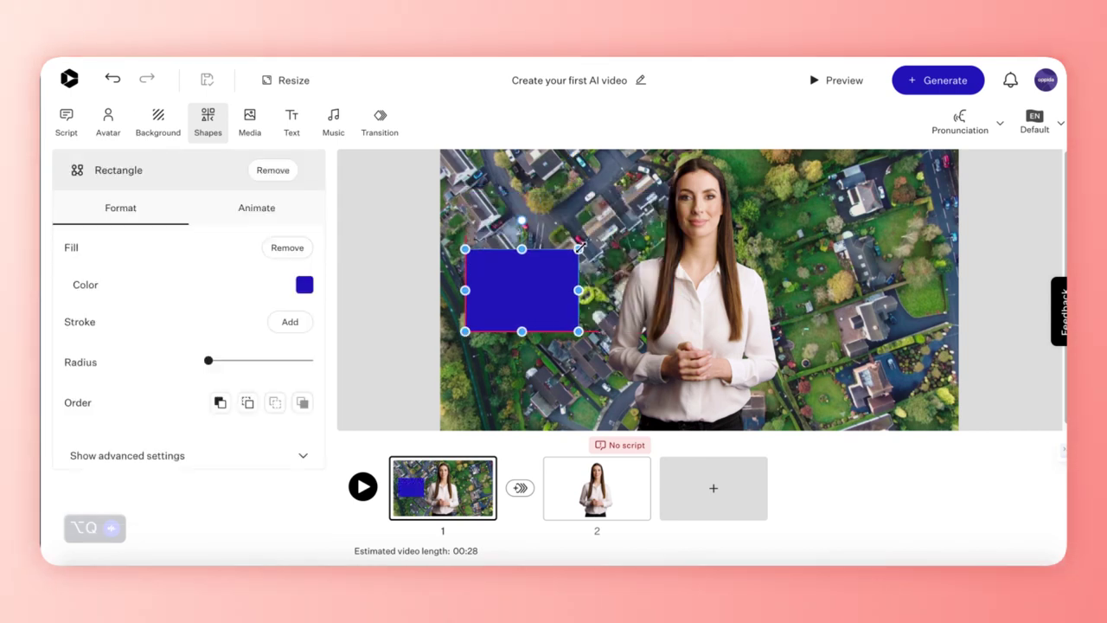
pyautogui.click(304, 284)
pyautogui.click(315, 459)
pyautogui.click(288, 321)
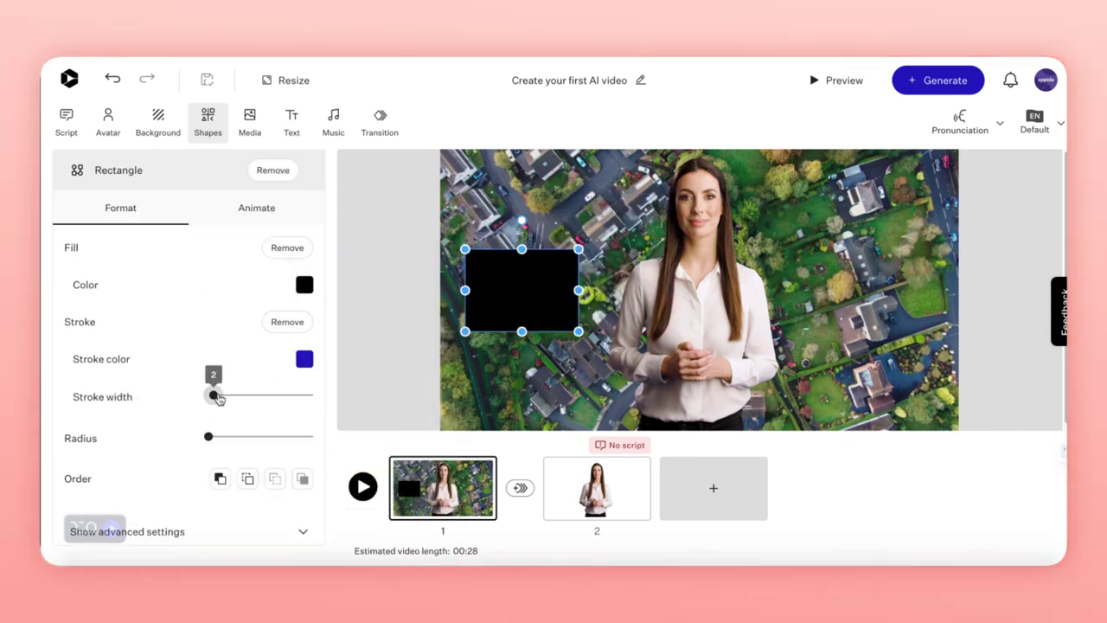
pyautogui.moveTo(214, 396); pyautogui.dragTo(233, 395)
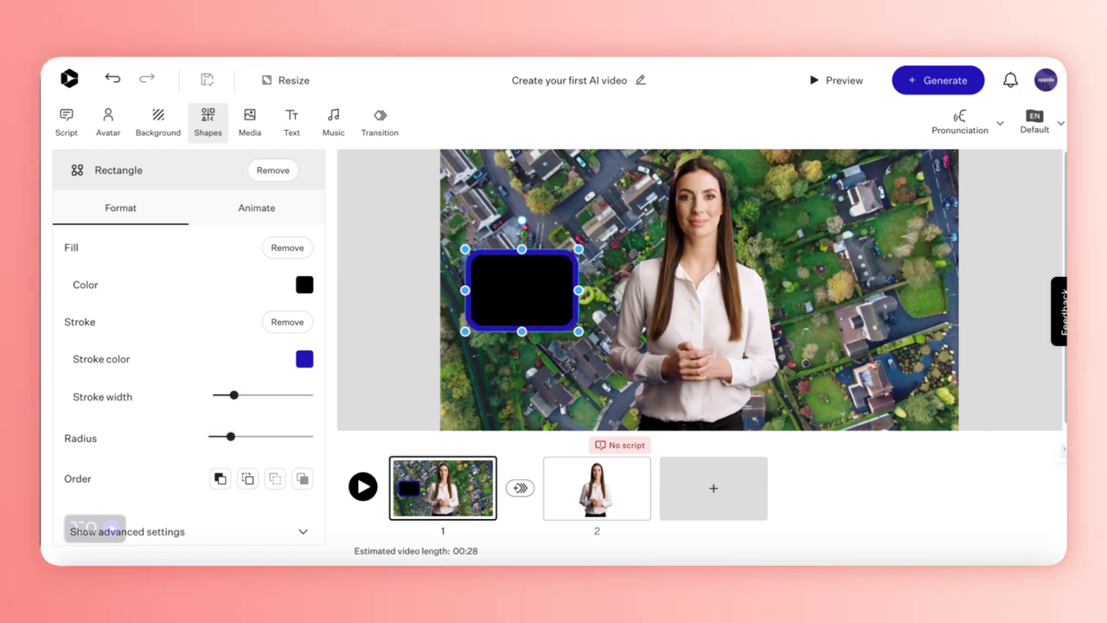
# - Rotate the rectangle to 17 and lower the title panel's fill alpha to 0.63
pyautogui.click(301, 529)
pyautogui.scroll(-3, 286, 467)
pyautogui.click(274, 401)
pyautogui.write('17')
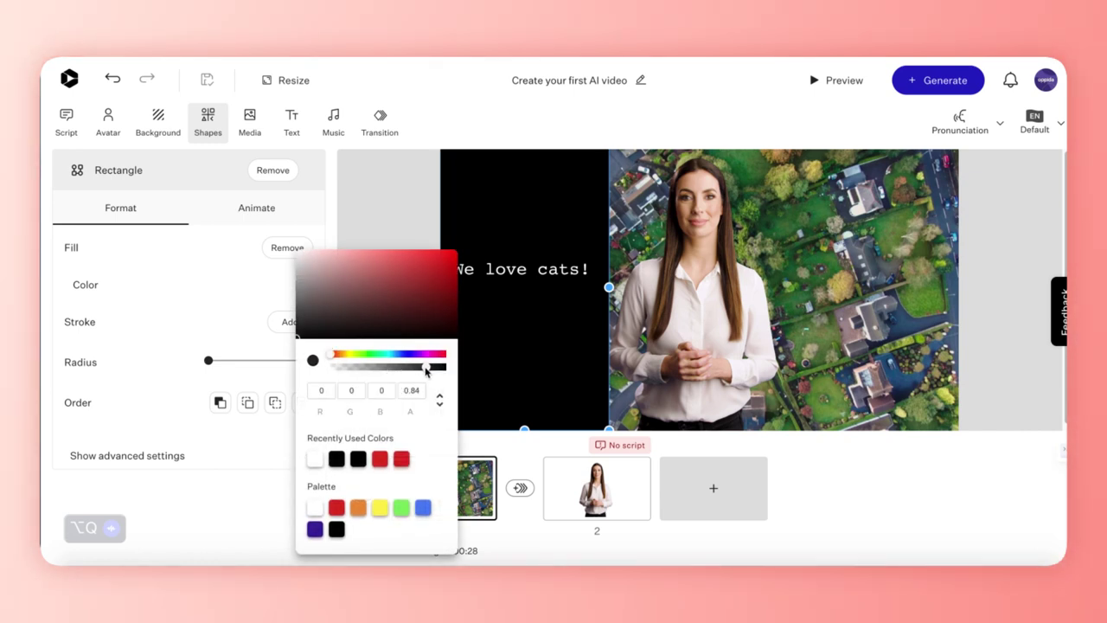
pyautogui.click(404, 369)
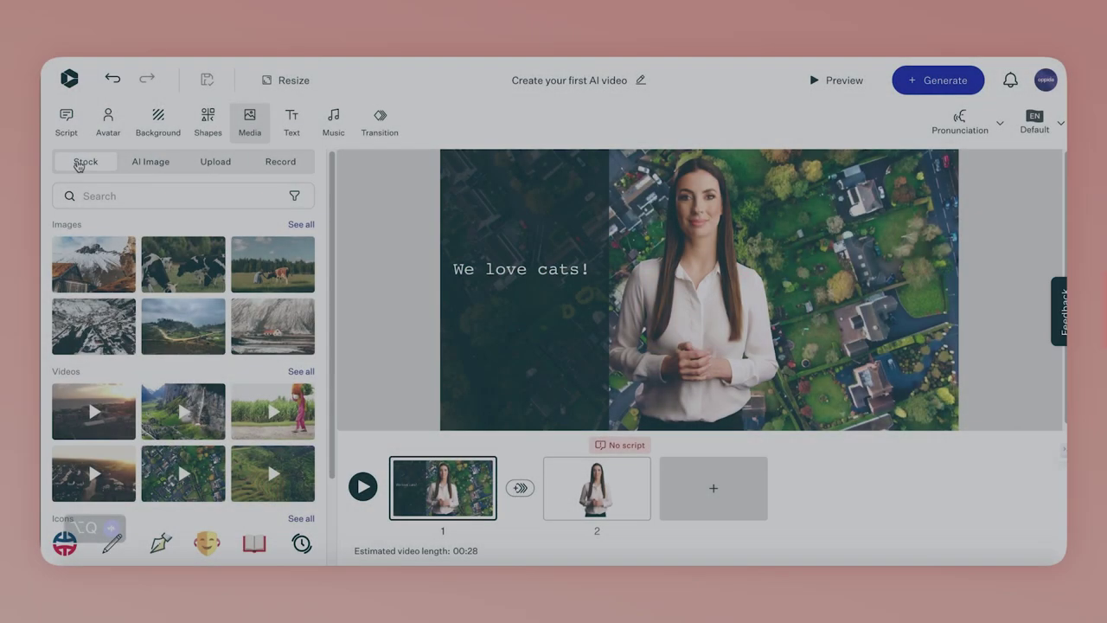
# - Browse the Stock, Upload and Record media options
pyautogui.scroll(-2, 198, 292)
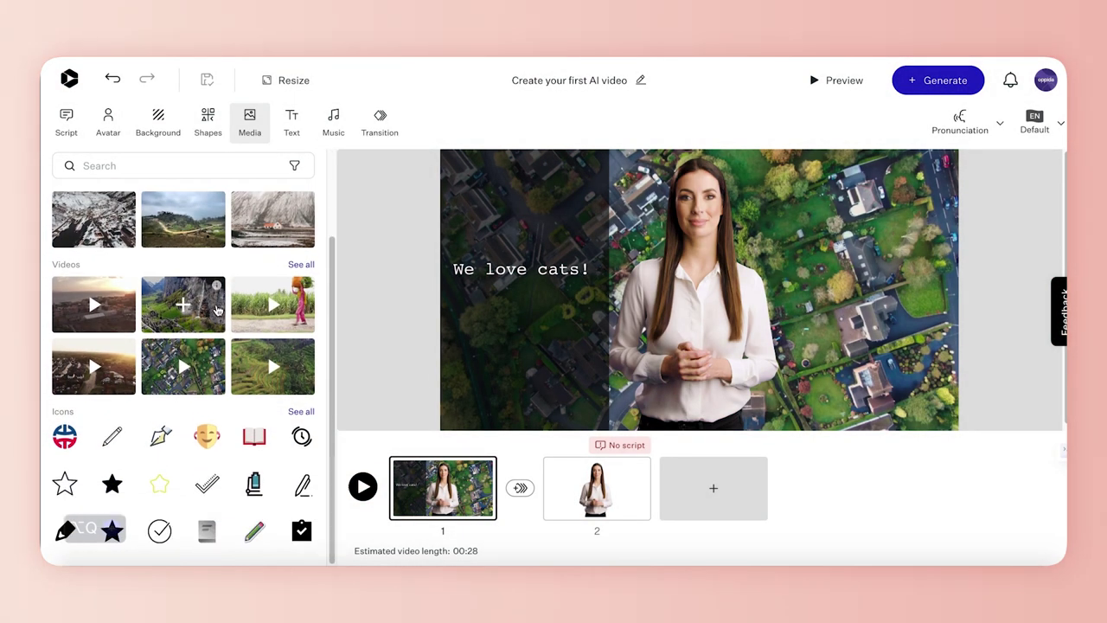
pyautogui.scroll(2, 166, 238)
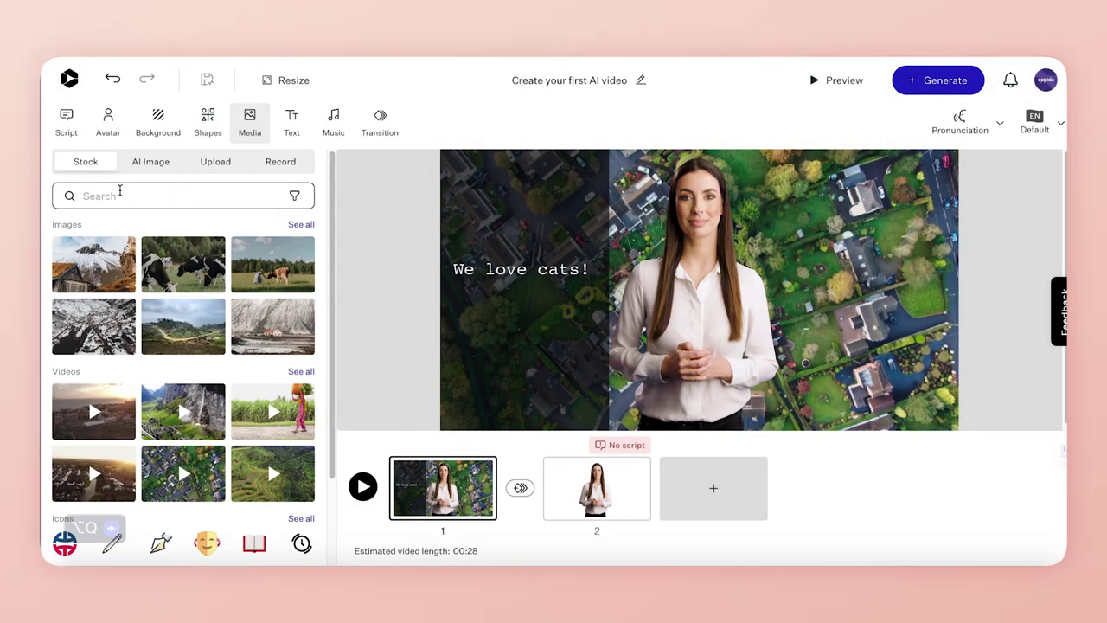
pyautogui.click(212, 163)
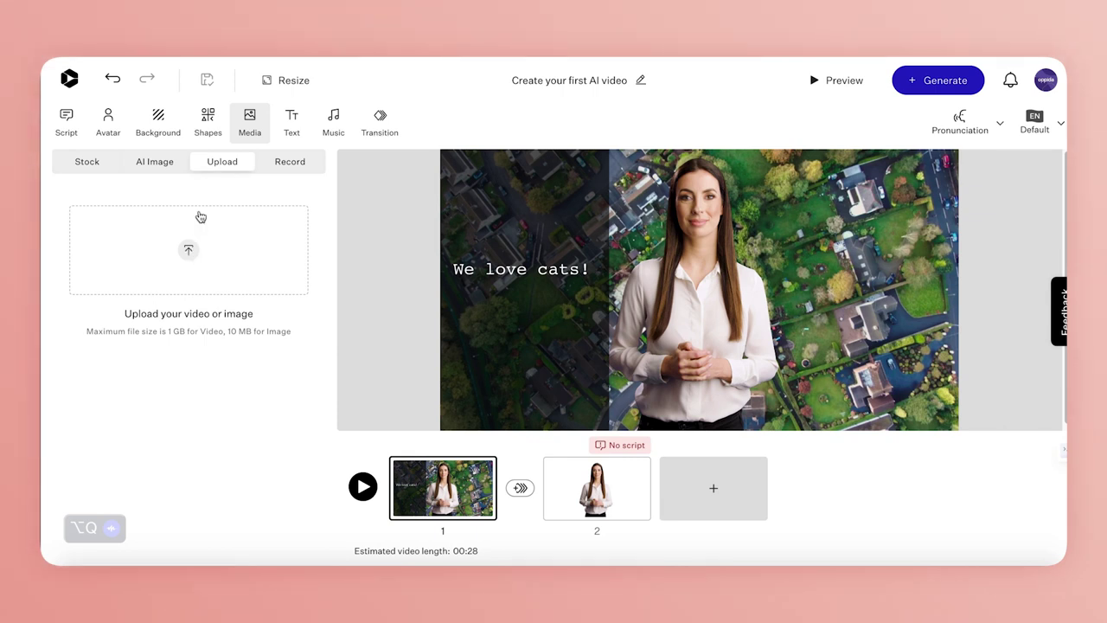
pyautogui.click(285, 166)
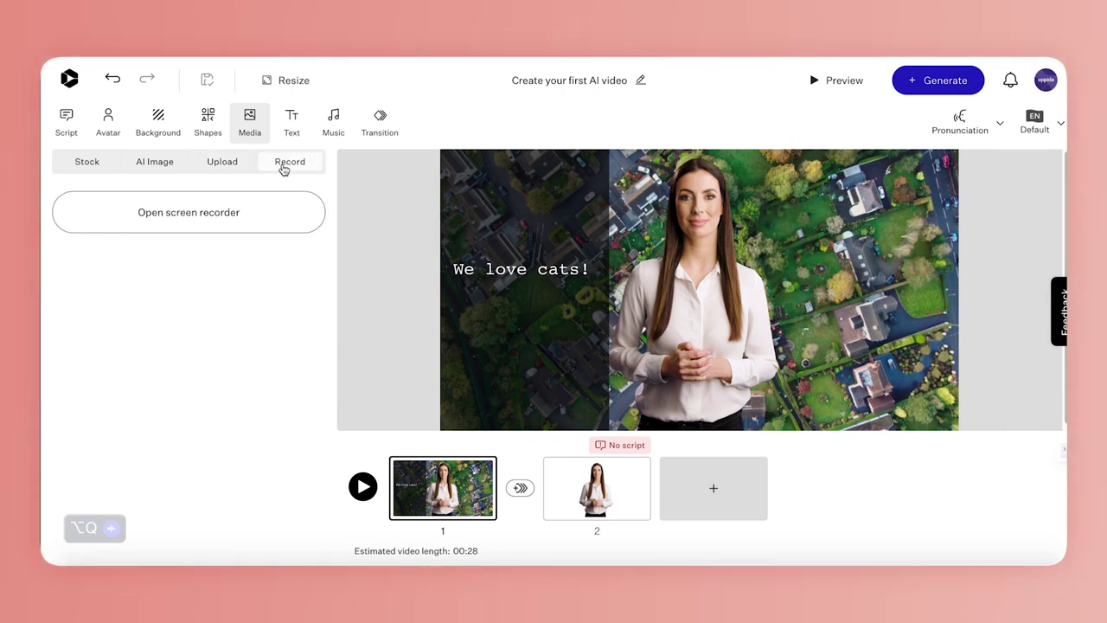
# - Add the mountain cabin stock image with a Fade animation and Archipelago filter
pyautogui.click(188, 216)
pyautogui.click(303, 255)
pyautogui.click(291, 304)
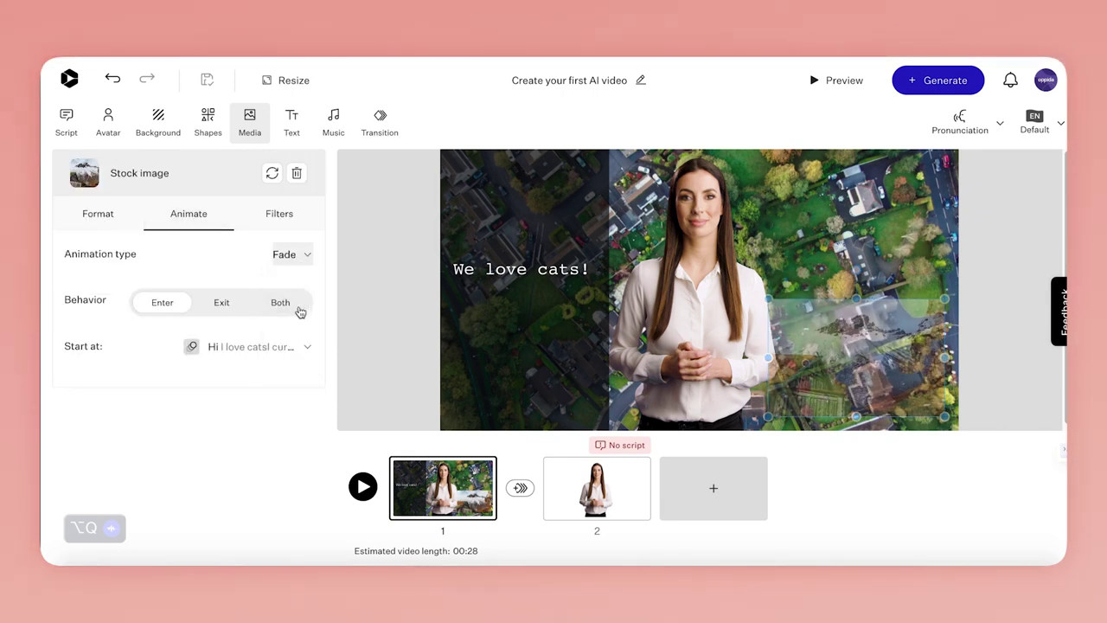
pyautogui.click(281, 216)
pyautogui.click(191, 292)
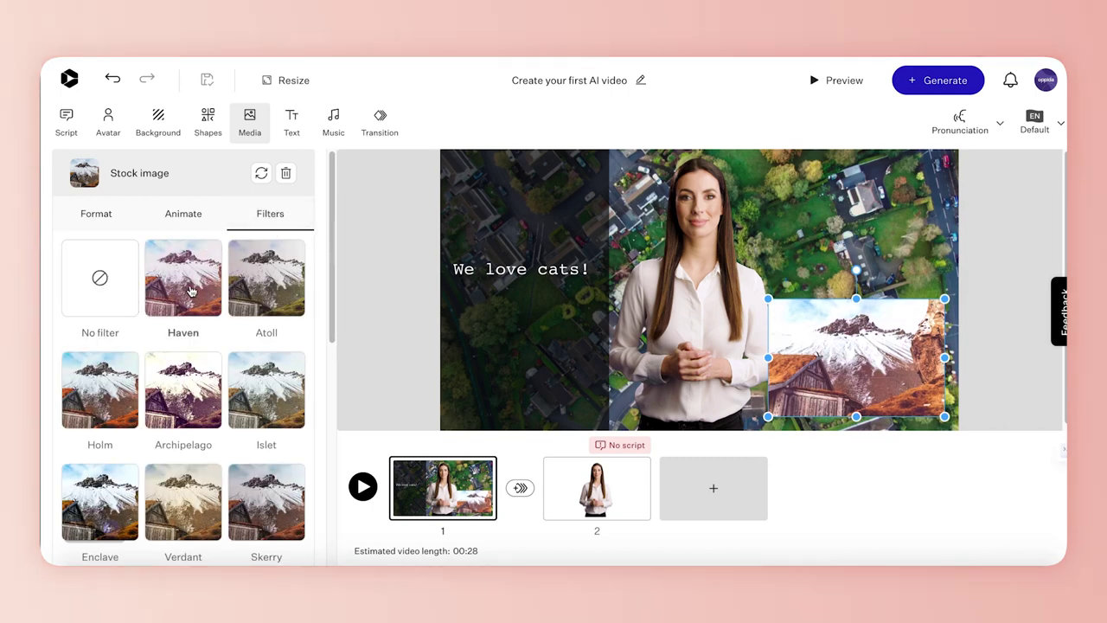
pyautogui.click(186, 383)
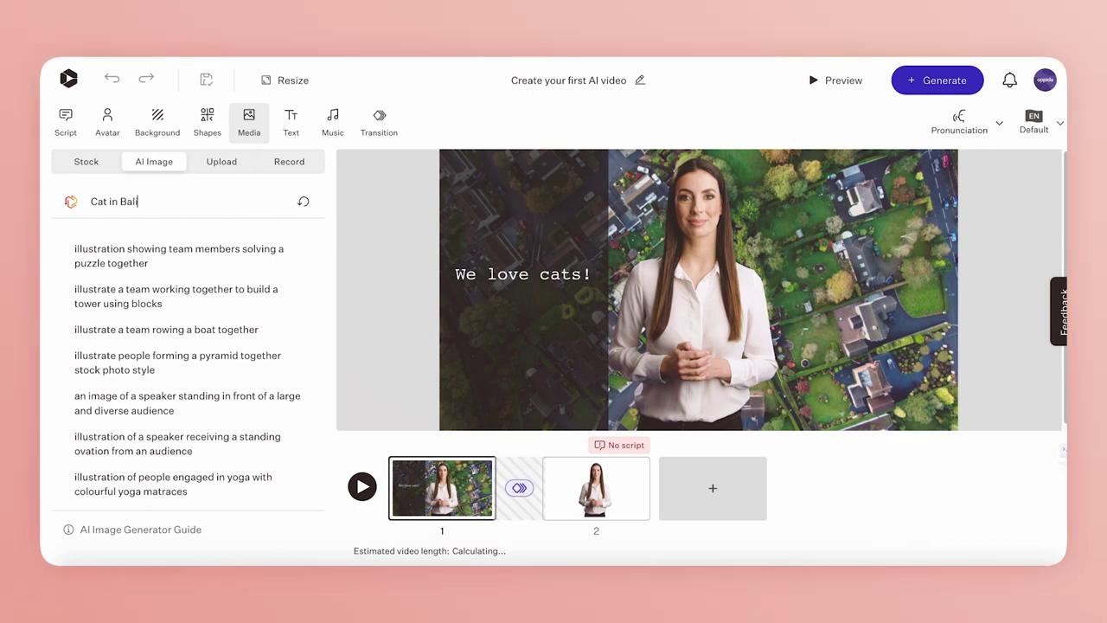
# - Generate a 'Cat in Bali' AI image and place it shrunk in the lower right
pyautogui.press('Return')
pyautogui.click(191, 496)
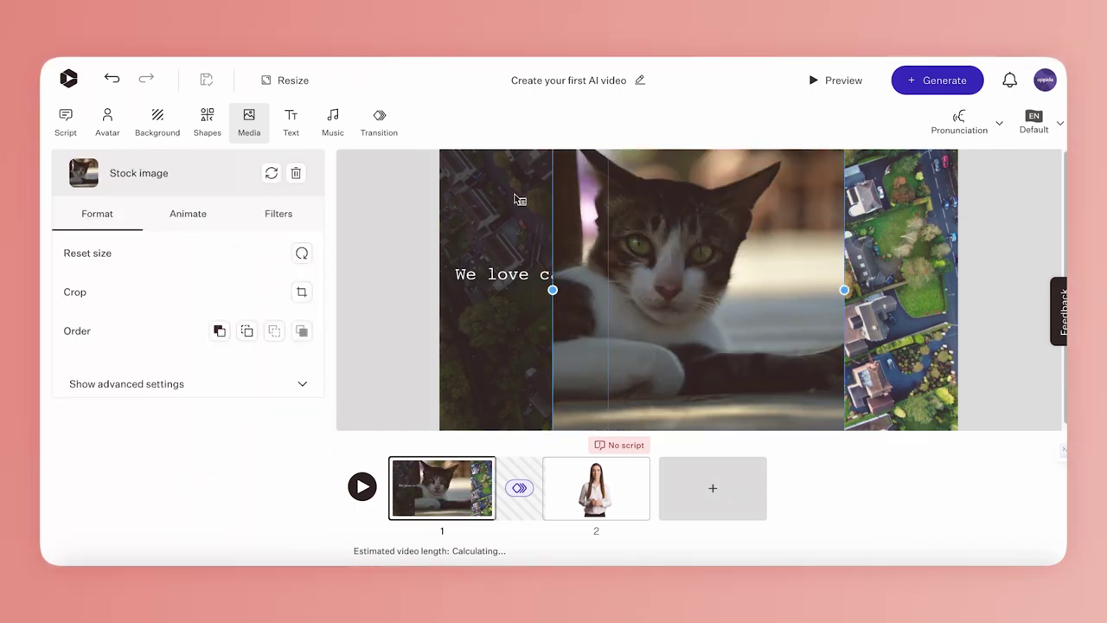
pyautogui.moveTo(439, 149)
pyautogui.mouseDown()
pyautogui.moveTo(614, 149)
pyautogui.moveTo(743, 283)
pyautogui.mouseUp()
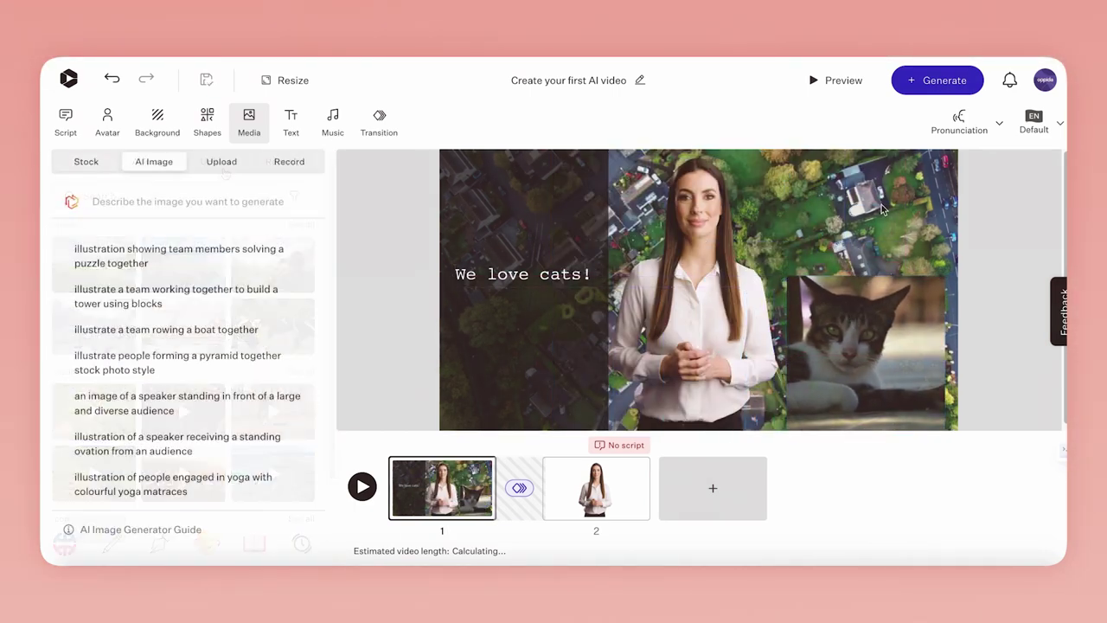
# - Upload transparent.mp4, shrink it to a smaller box and move it to the right side
pyautogui.click(223, 162)
pyautogui.click(197, 269)
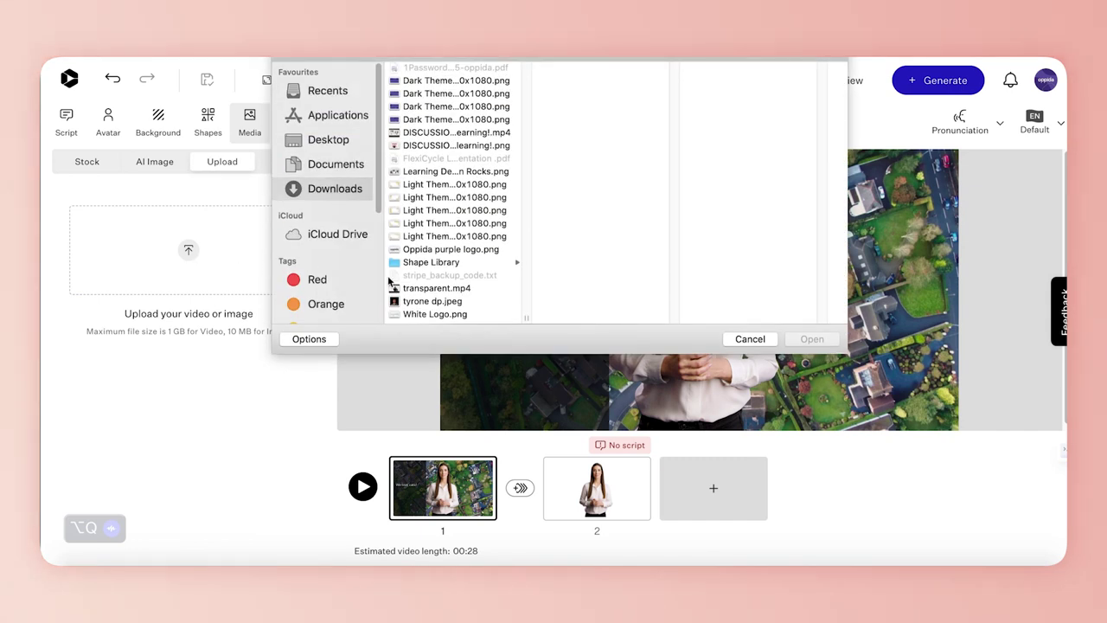
pyautogui.click(437, 288)
pyautogui.click(813, 339)
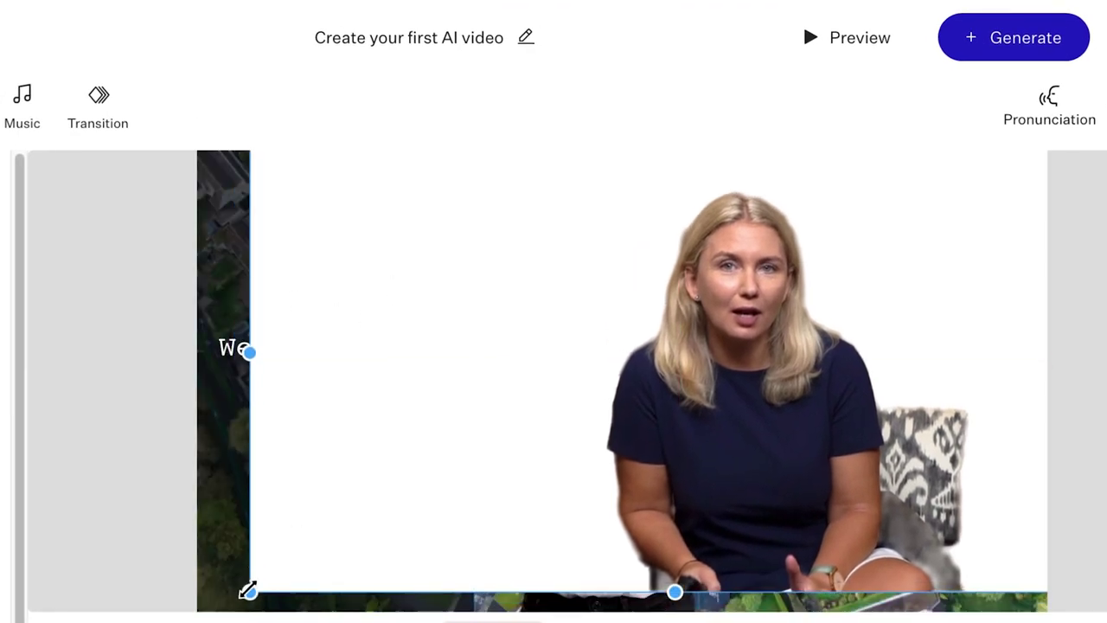
pyautogui.moveTo(249, 592); pyautogui.dragTo(614, 280)
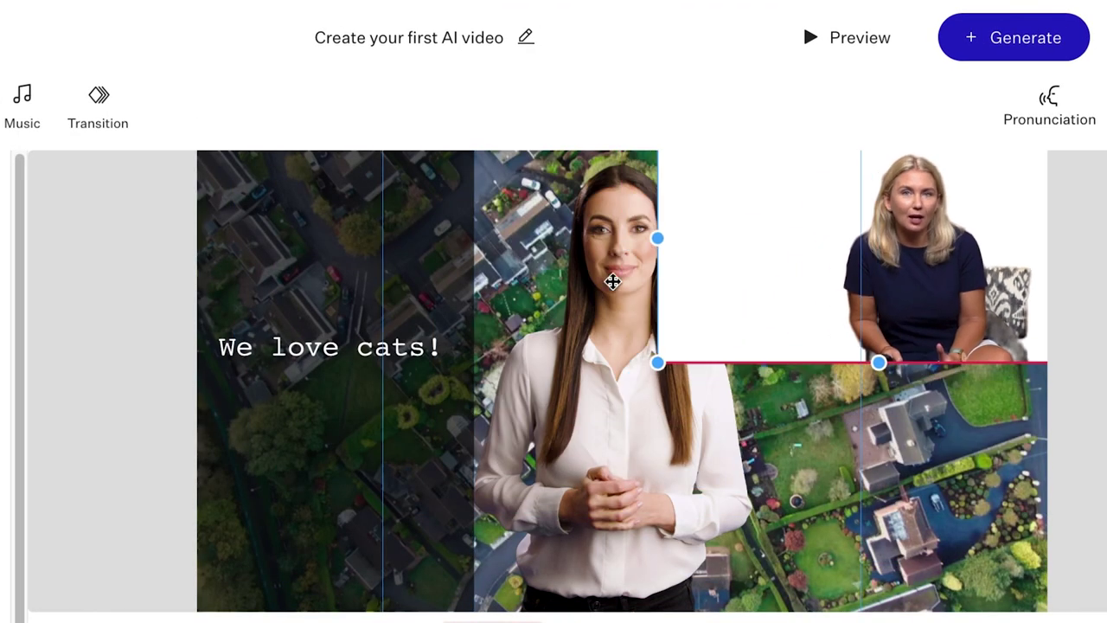
pyautogui.moveTo(866, 299)
pyautogui.mouseDown()
pyautogui.moveTo(853, 440)
pyautogui.moveTo(816, 499)
pyautogui.moveTo(800, 464)
pyautogui.mouseUp()
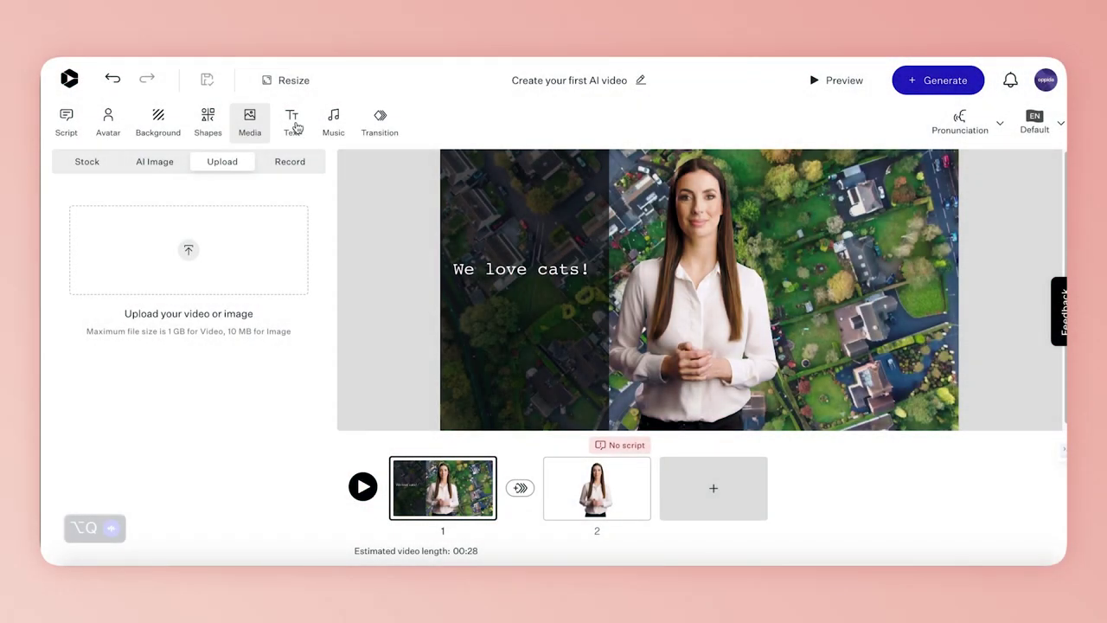
# - Set the 'We love cats!' title's animation type to Slide under its Animate settings
pyautogui.click(295, 128)
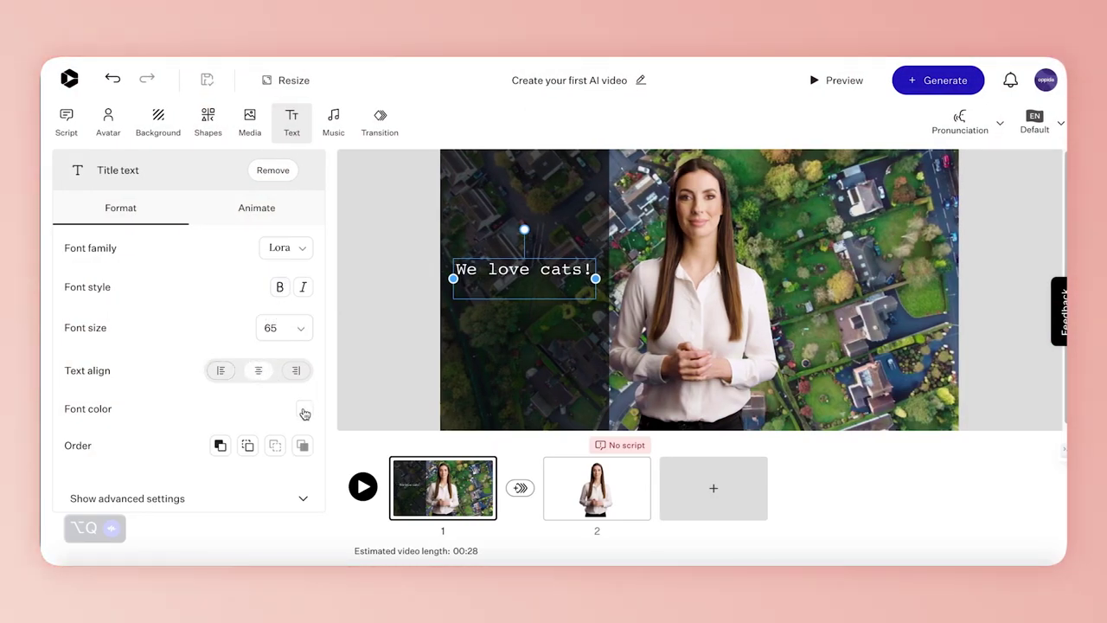
pyautogui.click(292, 497)
pyautogui.scroll(-1, 292, 470)
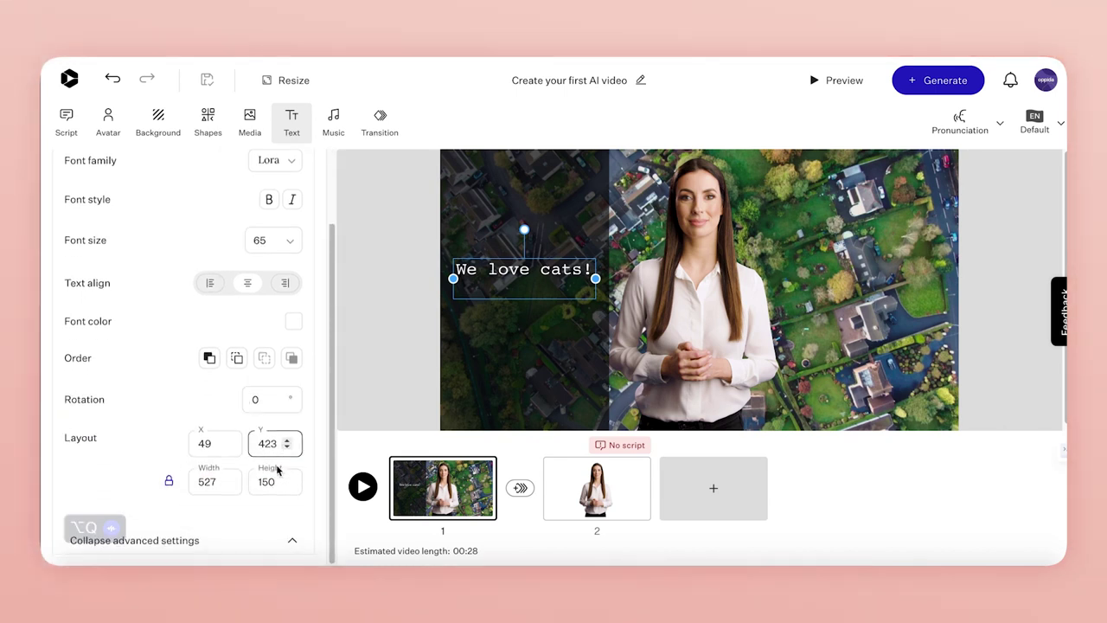
pyautogui.scroll(2, 268, 346)
pyautogui.click(262, 209)
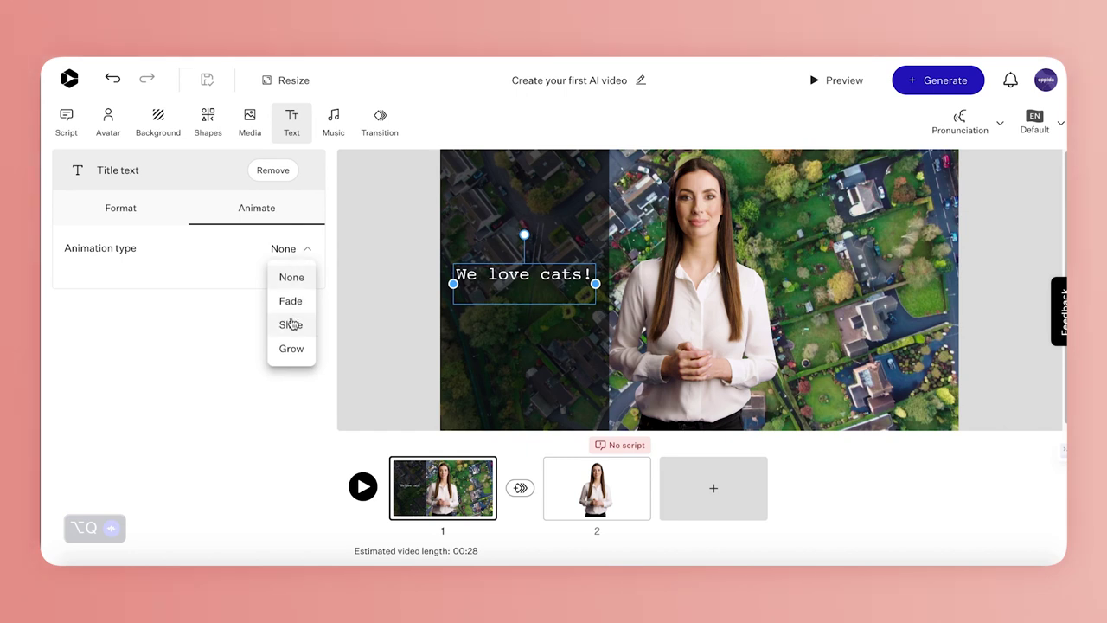
pyautogui.click(290, 325)
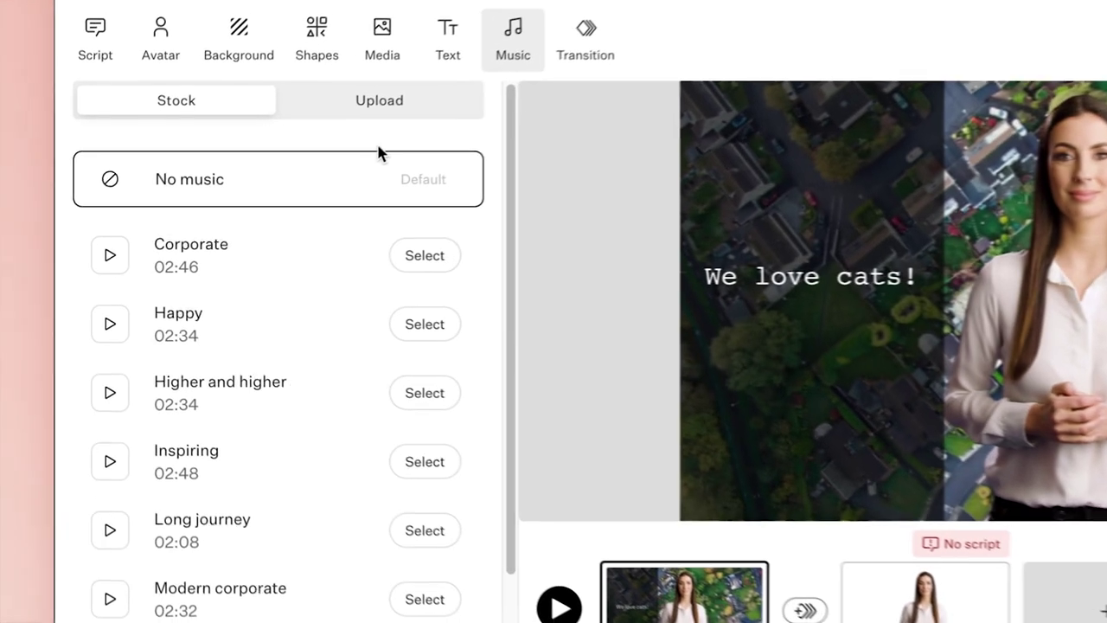
# - Check the music Upload tab, then select the Corporate track at about 44% volume
pyautogui.scroll(-3, 351, 259)
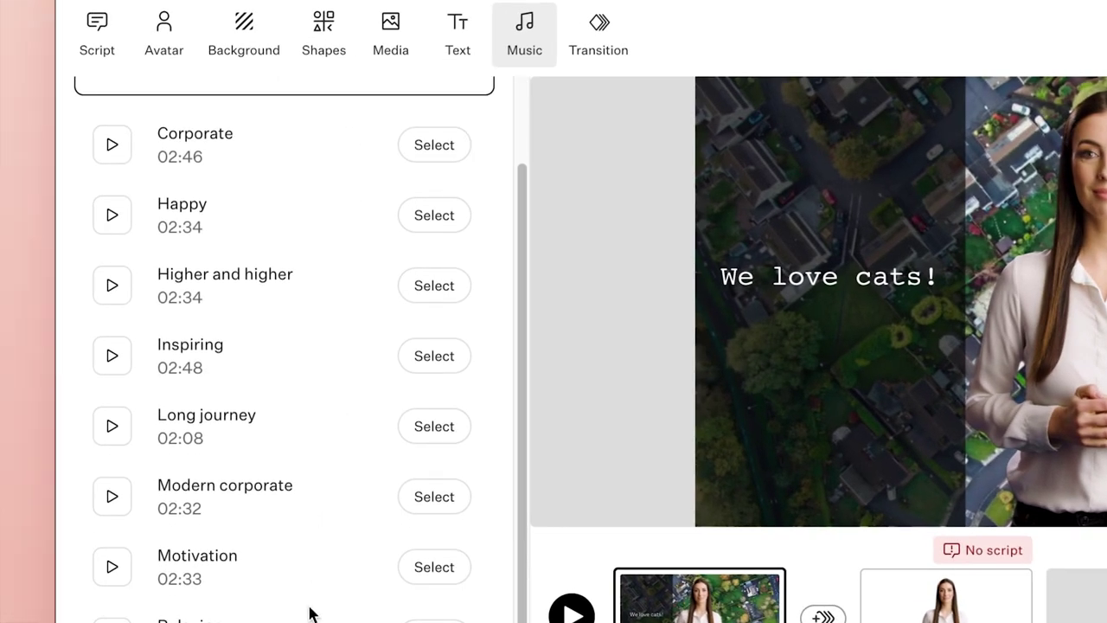
pyautogui.scroll(3, 309, 432)
pyautogui.click(406, 99)
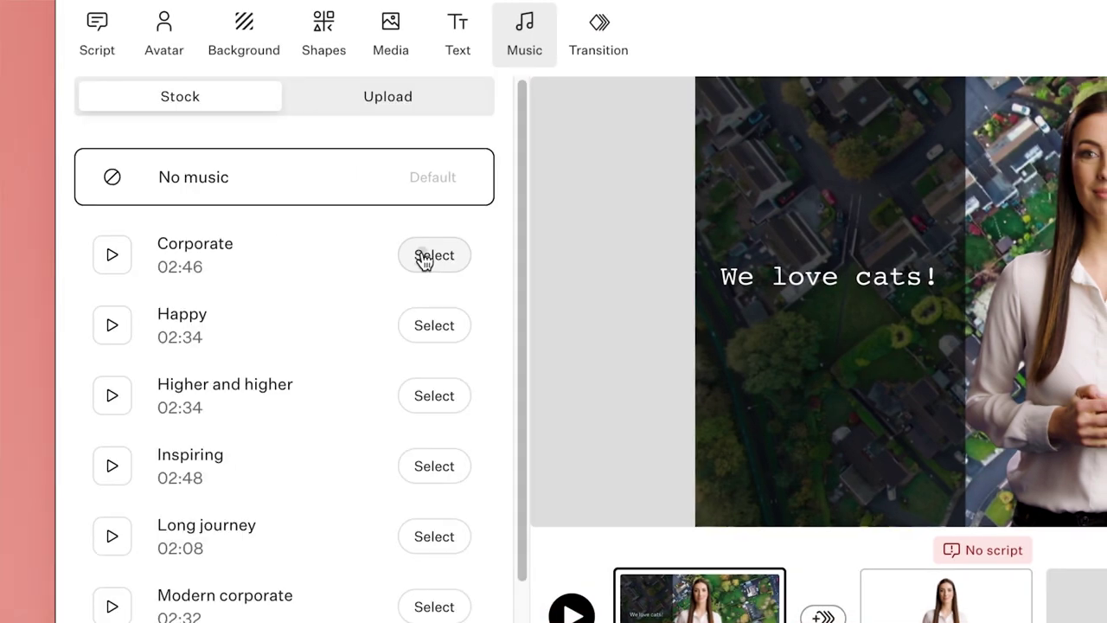
pyautogui.click(424, 257)
pyautogui.moveTo(338, 277)
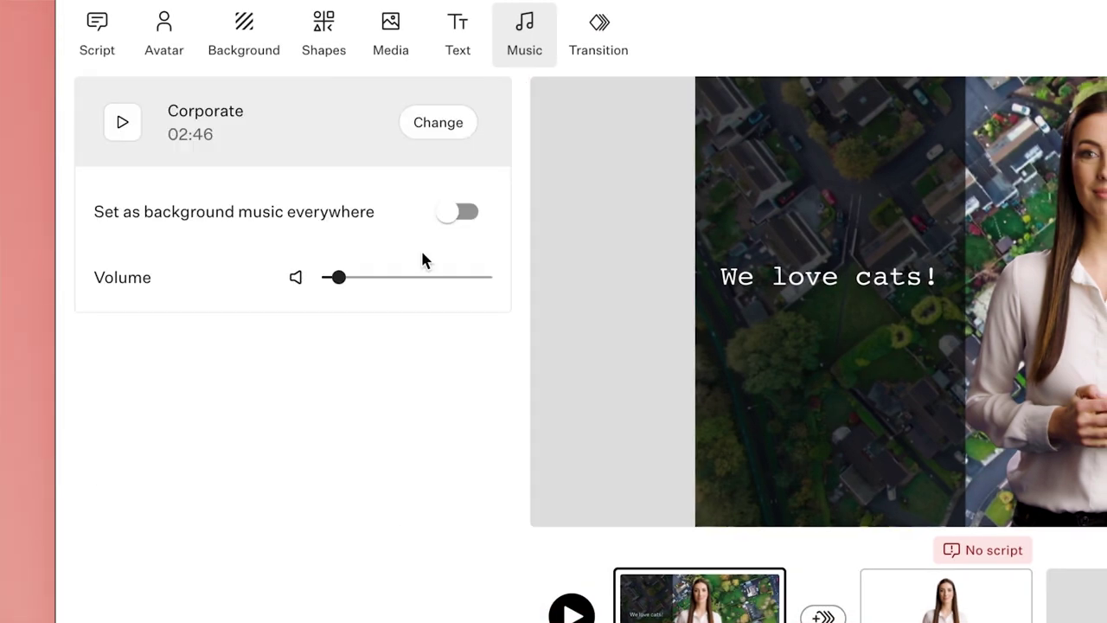
pyautogui.moveTo(382, 290); pyautogui.dragTo(401, 293)
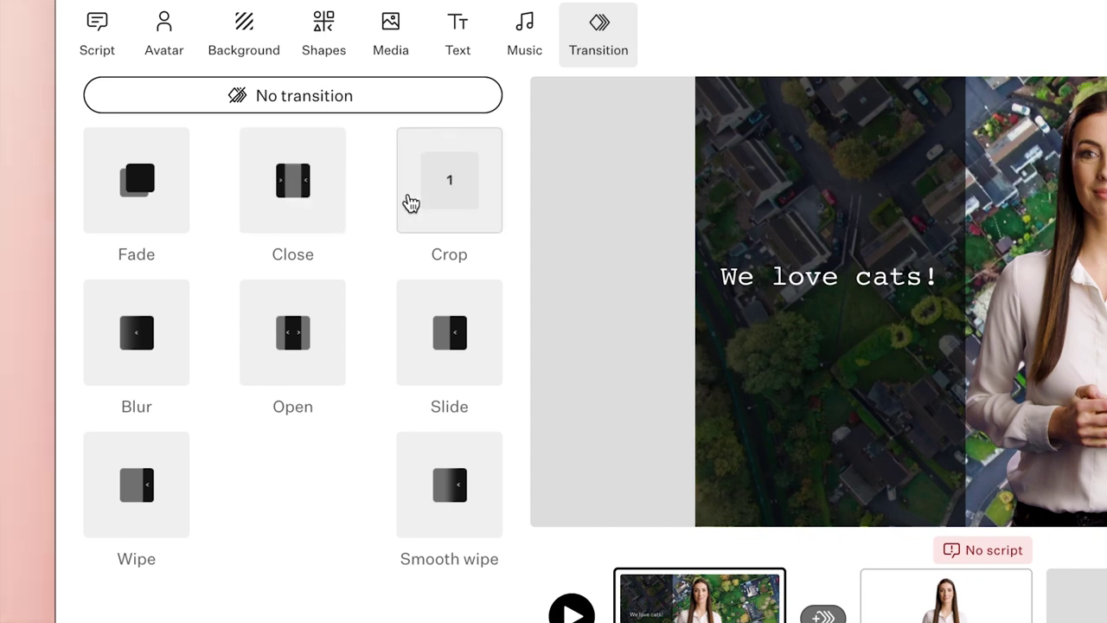
# - Apply and adjust the Close transition between scenes 1 and 2, then show all styles again
pyautogui.click(300, 196)
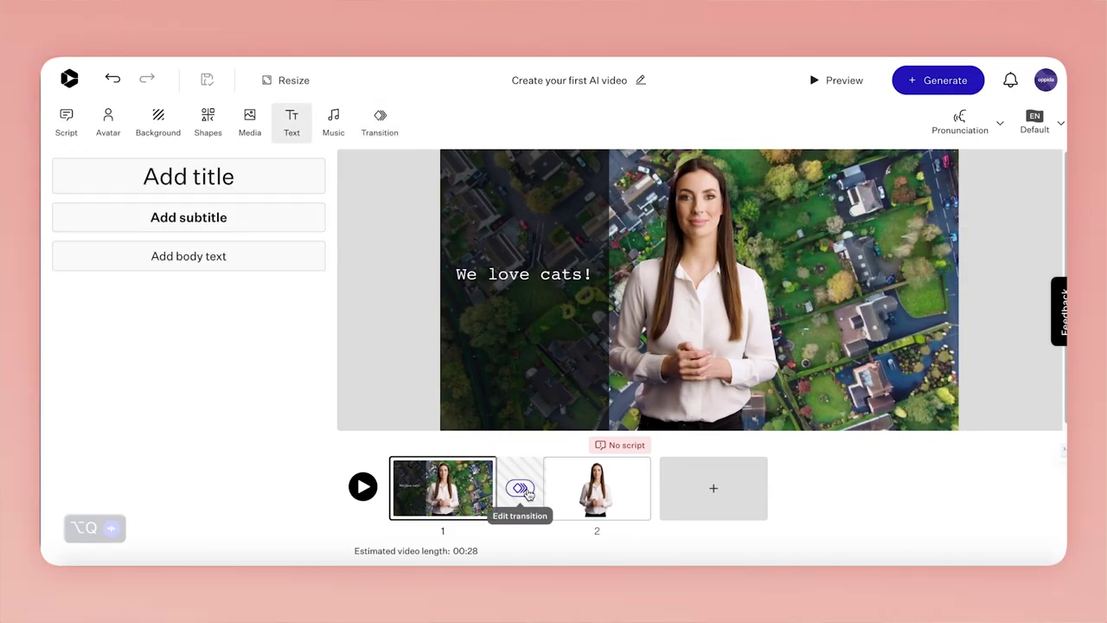
pyautogui.click(524, 490)
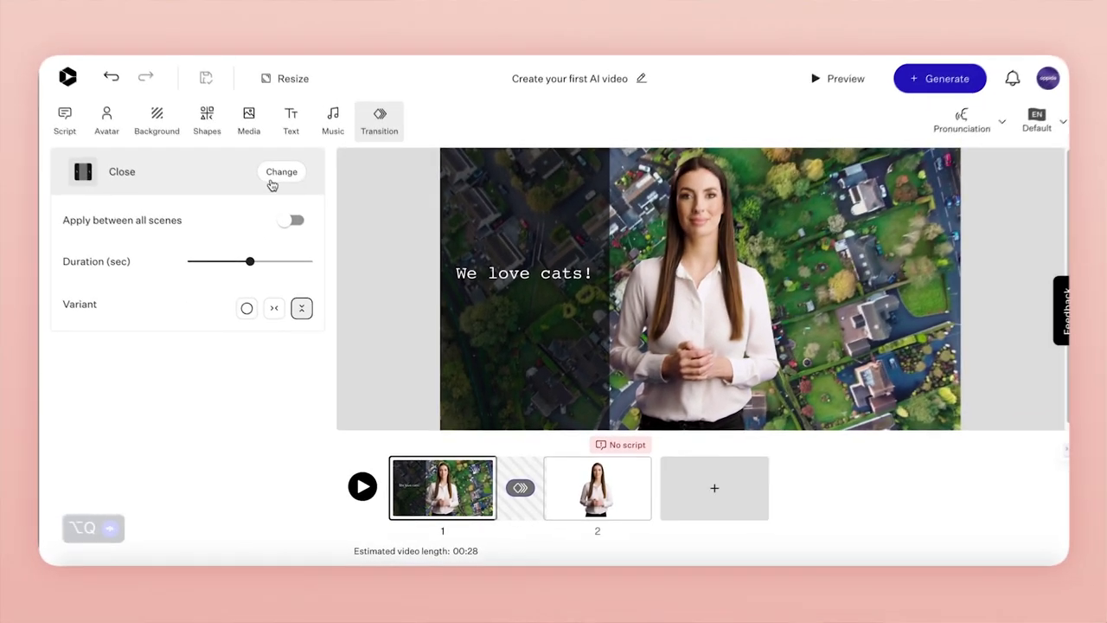
pyautogui.click(279, 176)
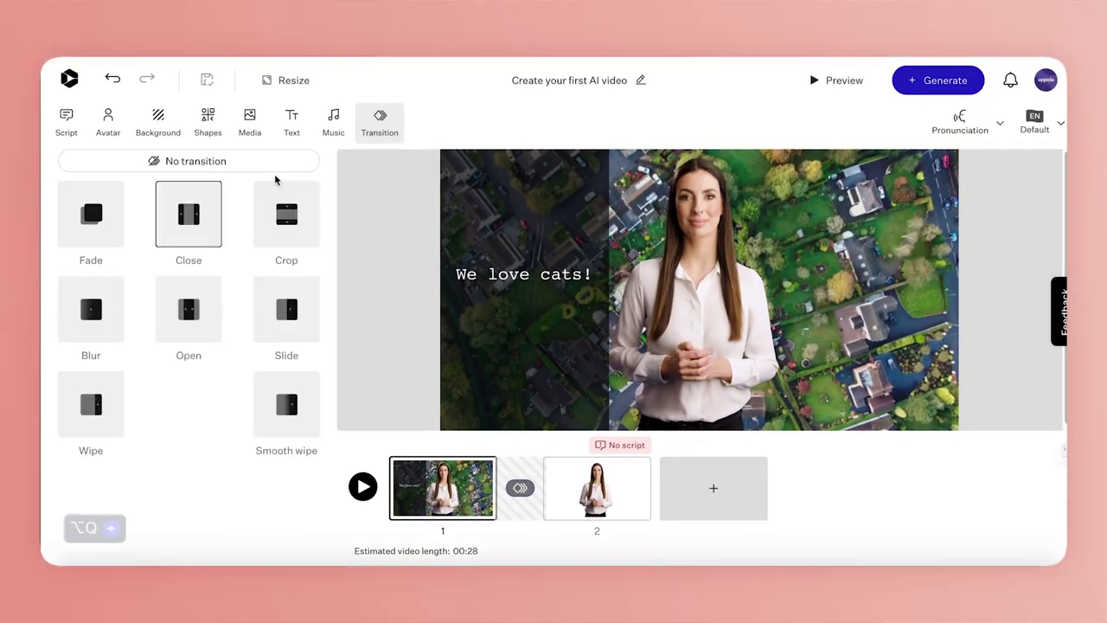